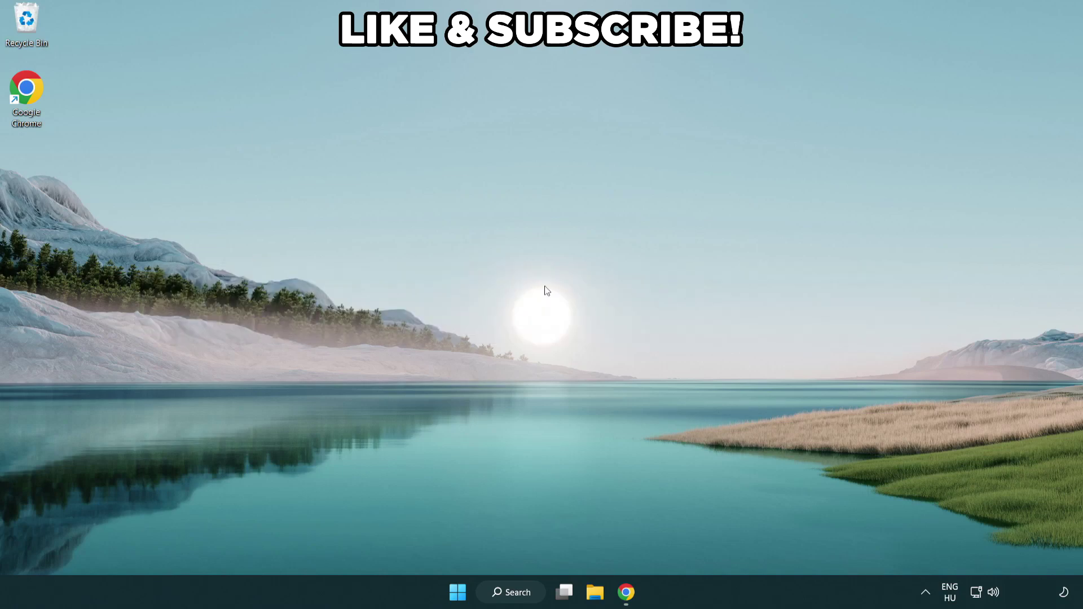
Step: Search Windows for 'edit power plan'
left_click(525, 591)
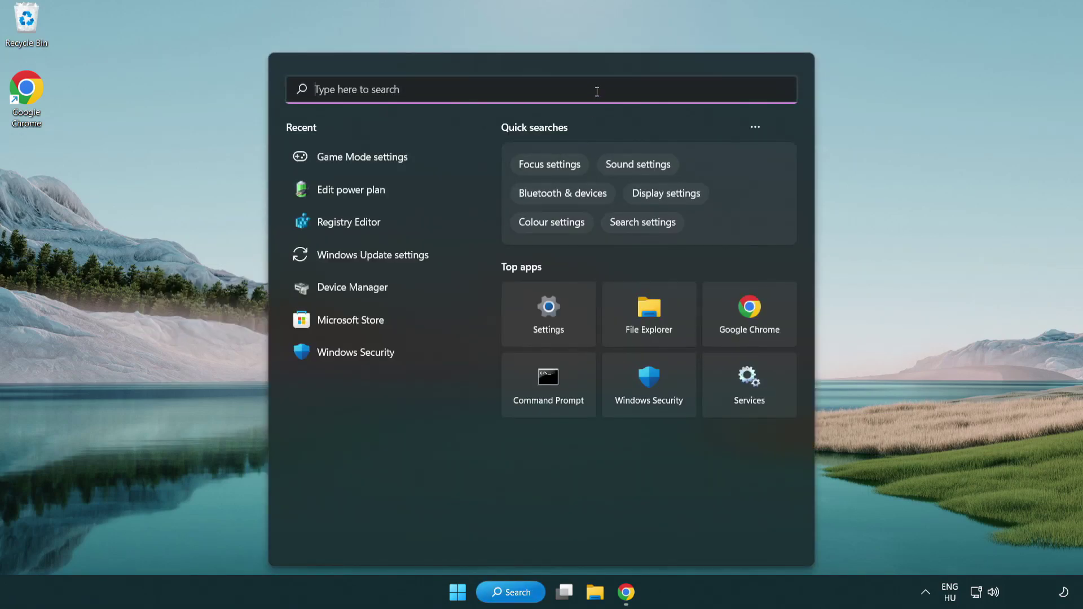
type("edit power ")
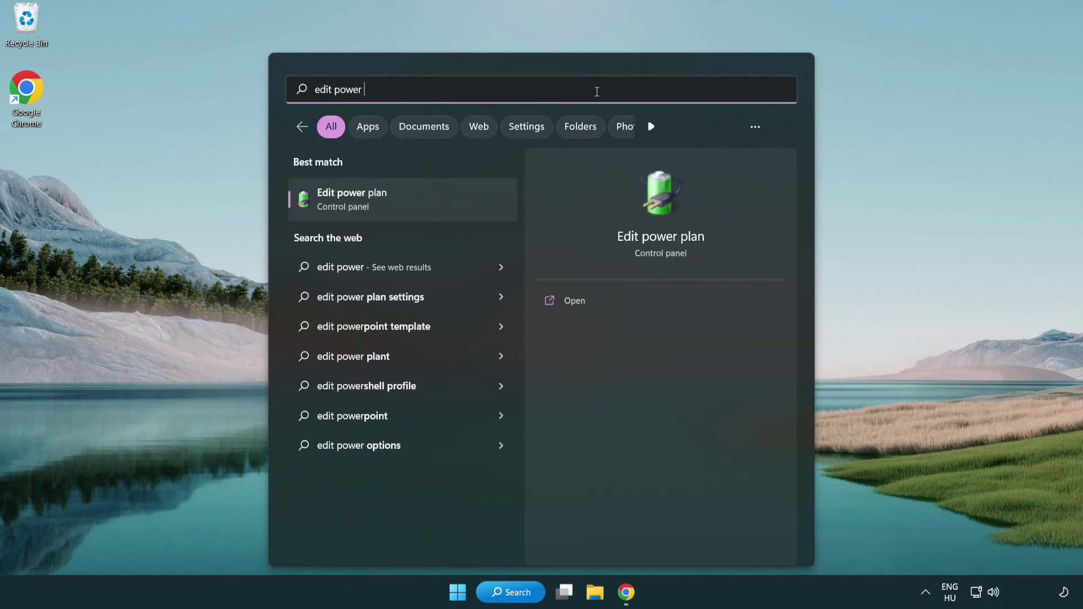
type("plan")
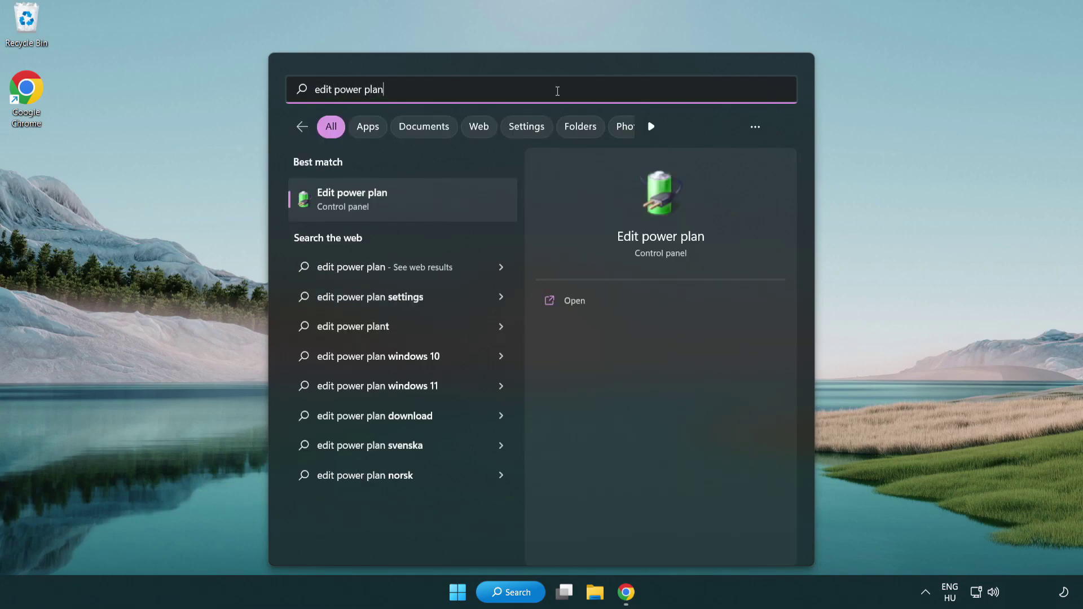
Step: Activate the High performance power plan, close Power Options, and search for 'device manager'
left_click(407, 201)
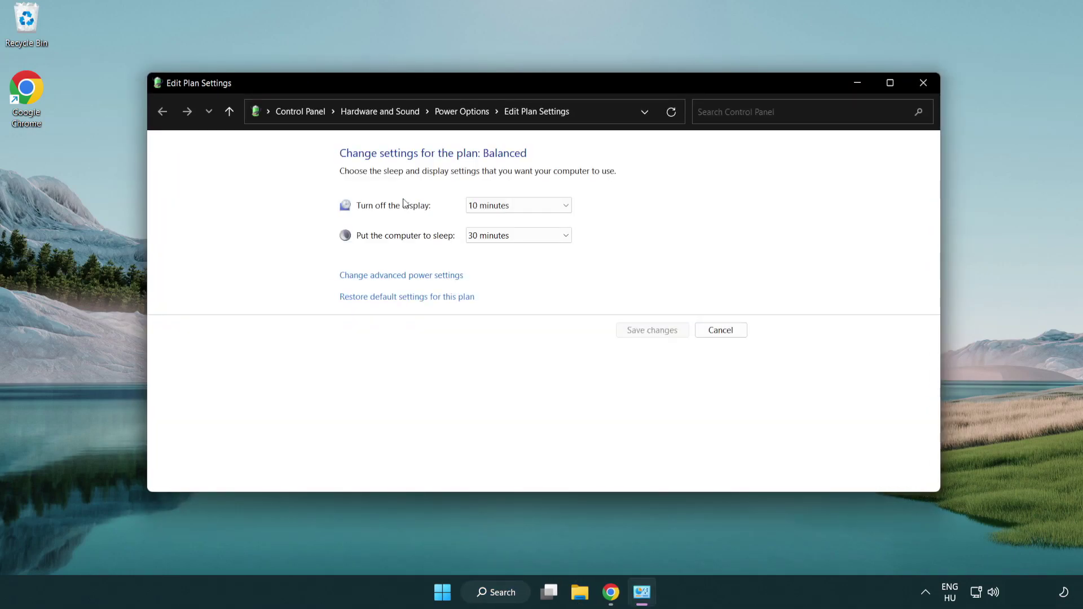
left_click(462, 112)
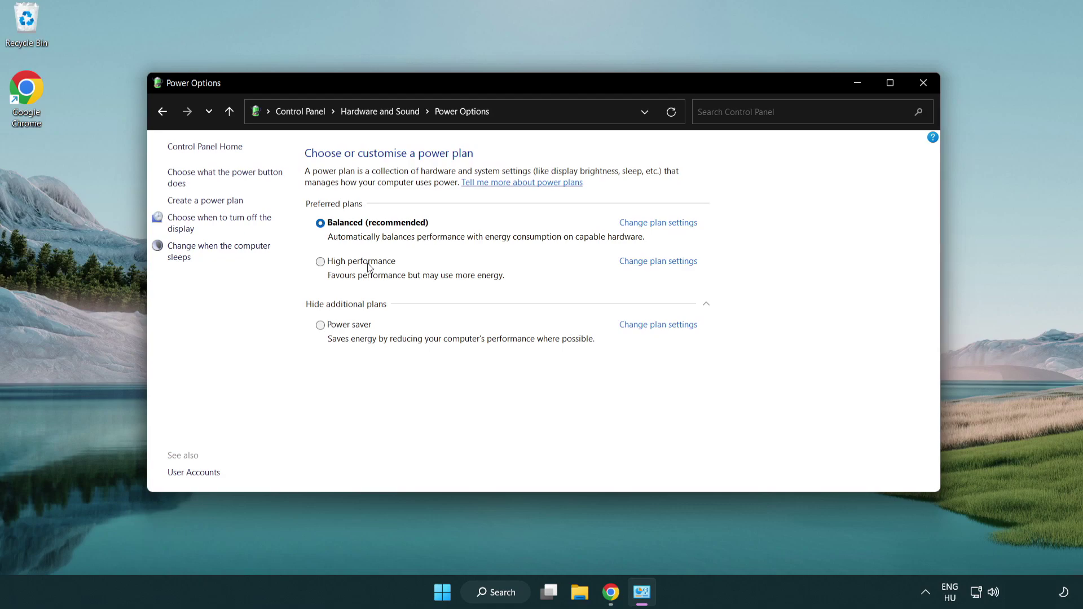
left_click(320, 262)
left_click(922, 84)
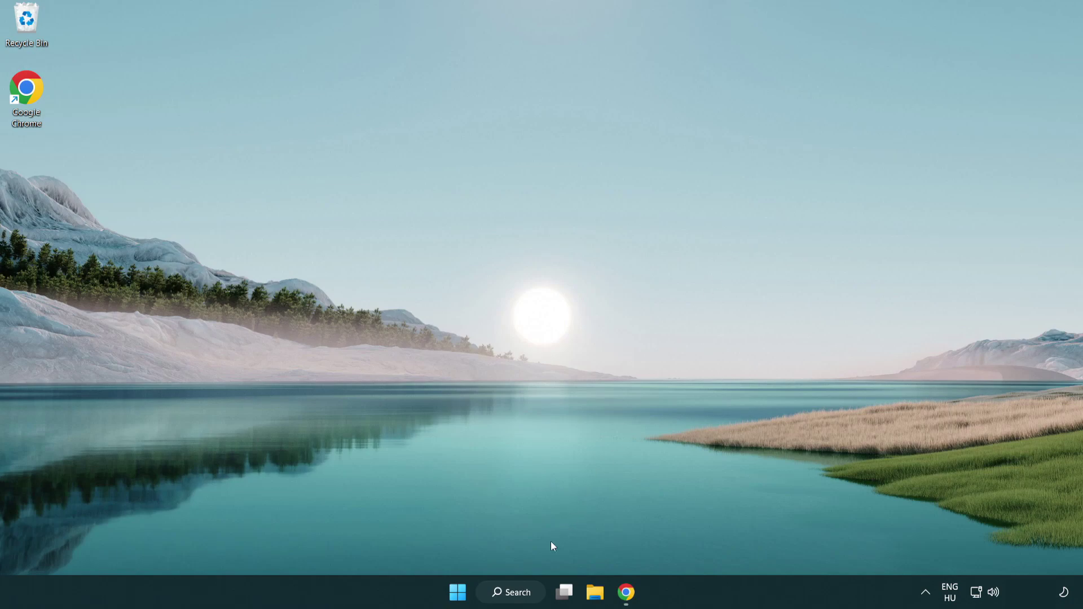
left_click(524, 592)
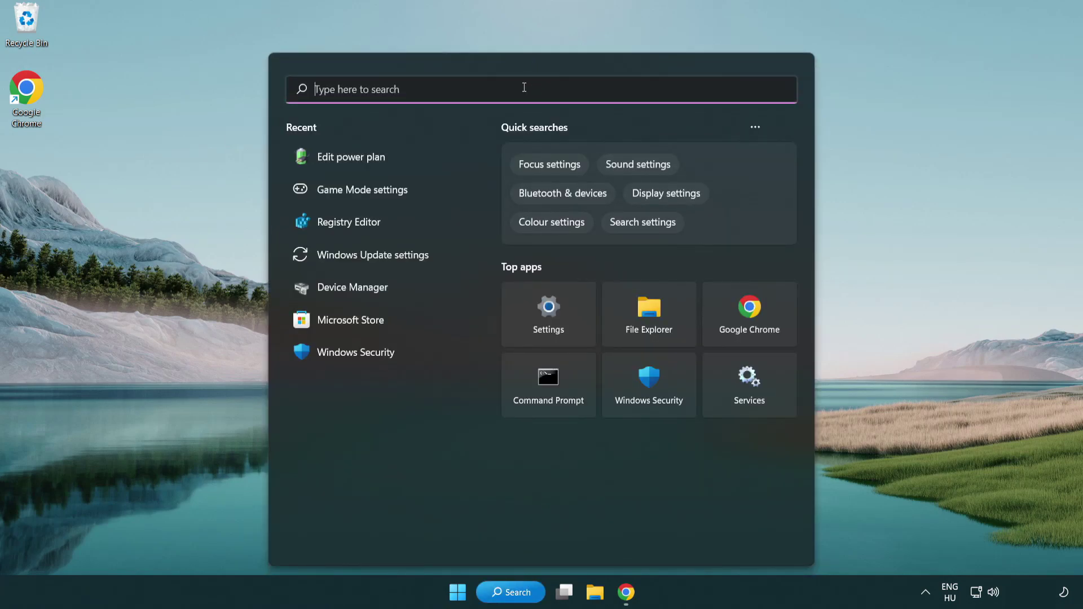
type("device manager")
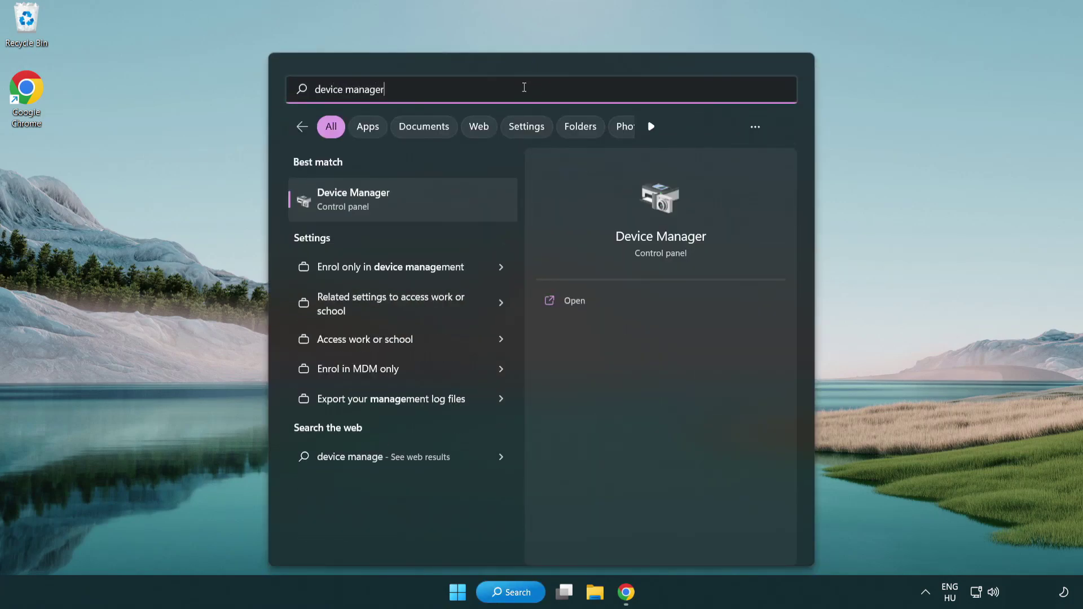
Step: Open Device Manager, center it, and bring up actions for the VMware SVGA 3D display adapter
left_click(414, 202)
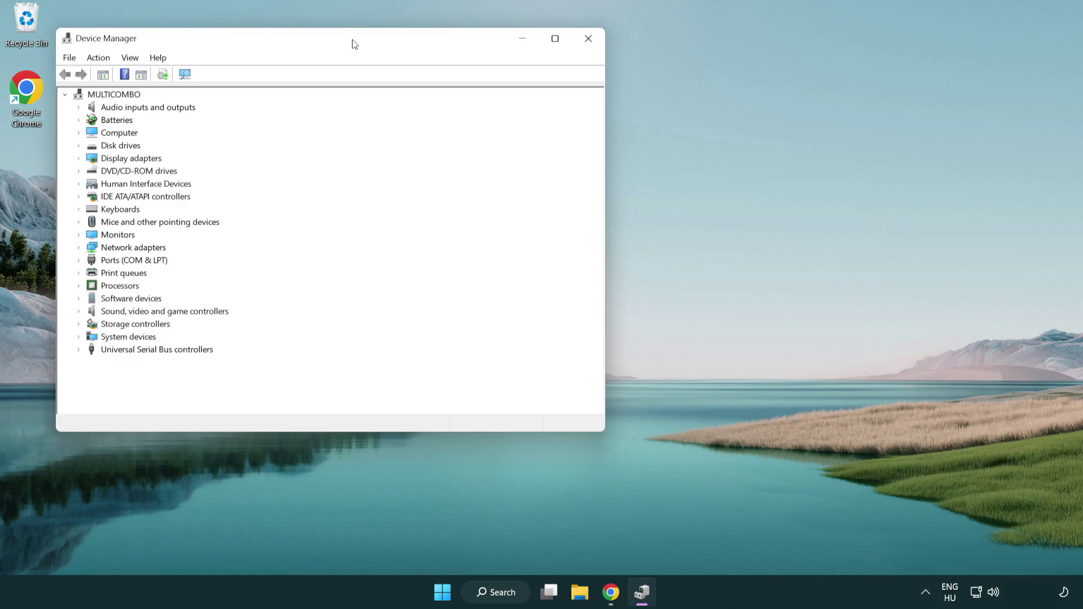
left_click_drag(355, 44, 556, 101)
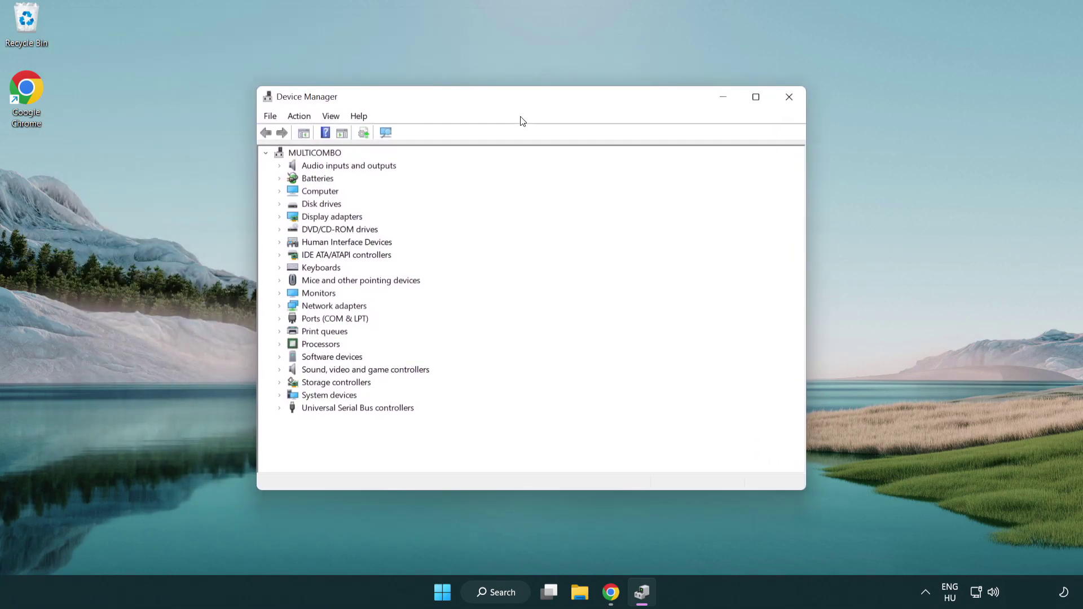
left_click(292, 215)
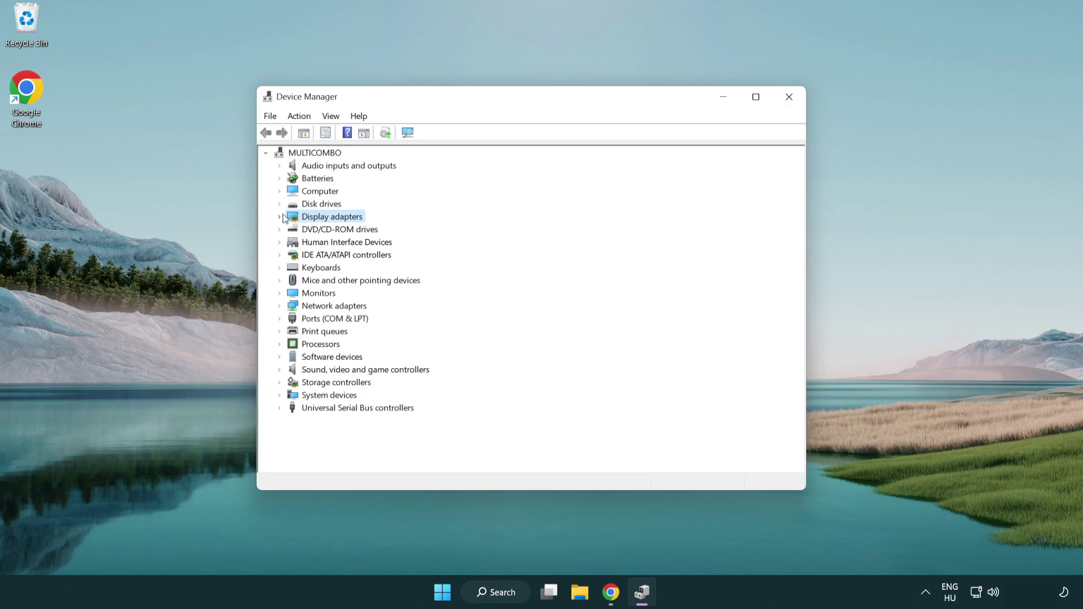
left_click(280, 218)
left_click(305, 230)
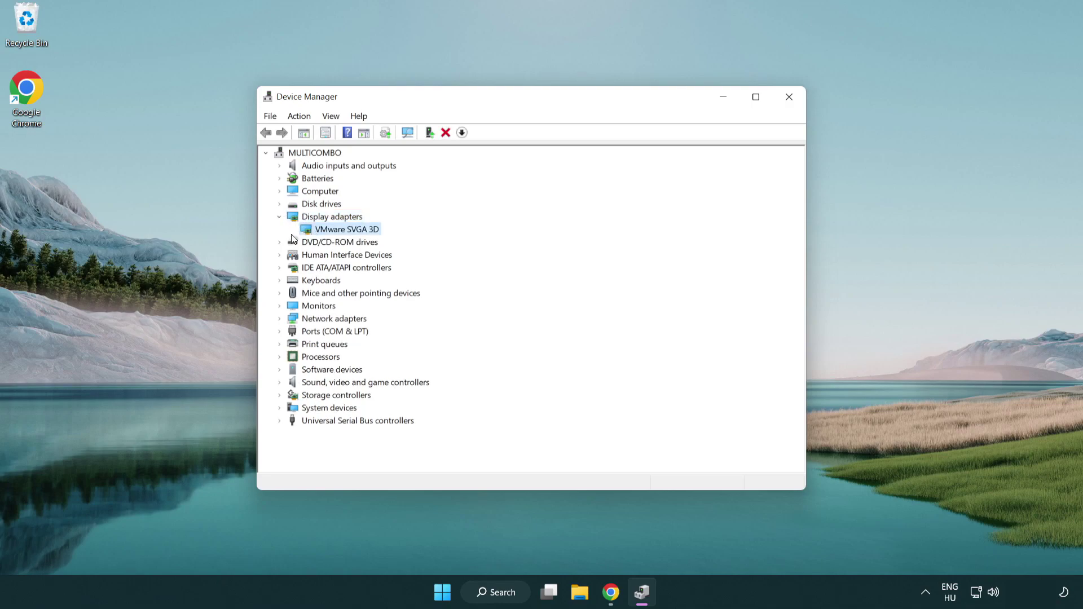
right_click(341, 232)
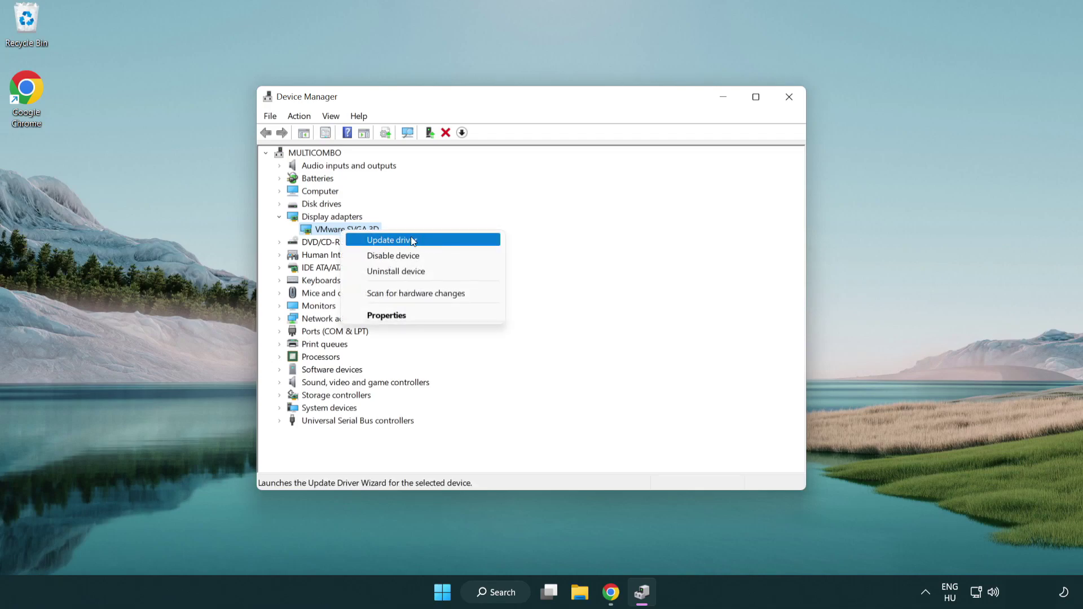
Step: Auto-search for a VMware SVGA 3D driver update, accept it's already best, and close Device Manager
left_click(432, 241)
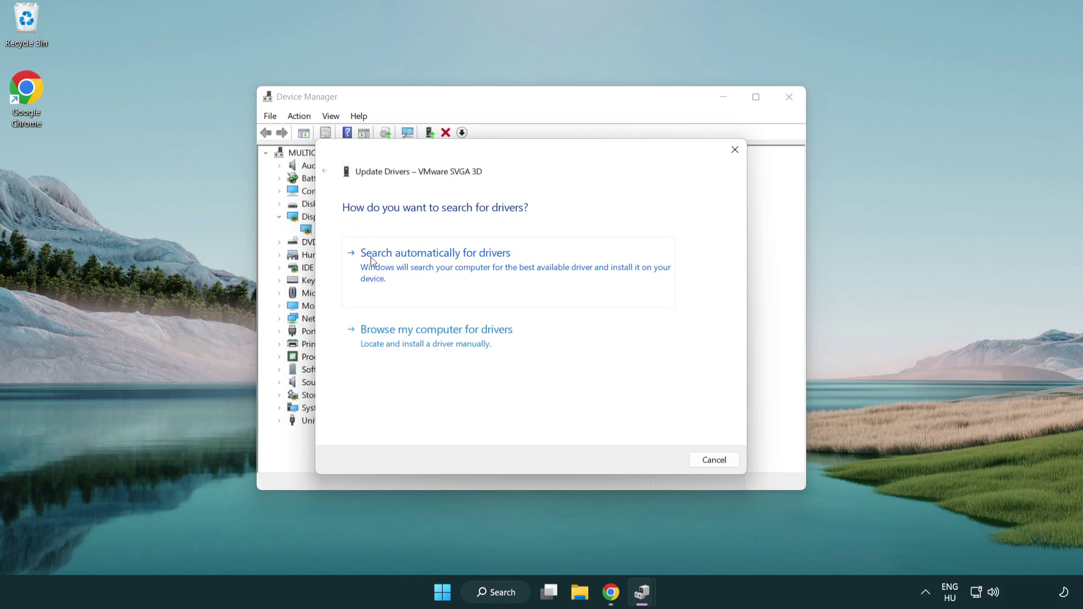
left_click(444, 265)
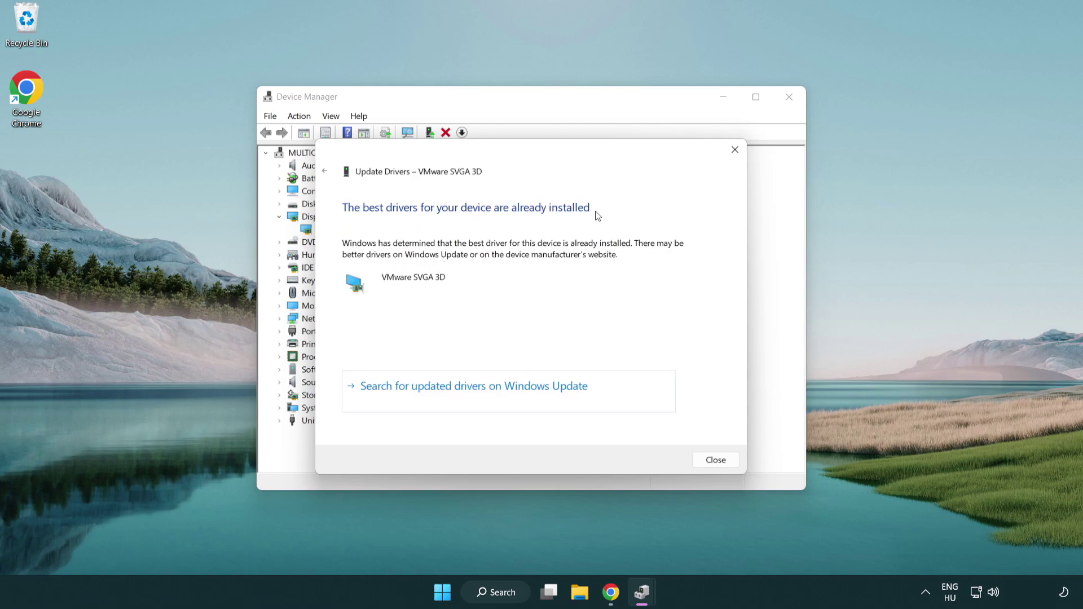
left_click(711, 460)
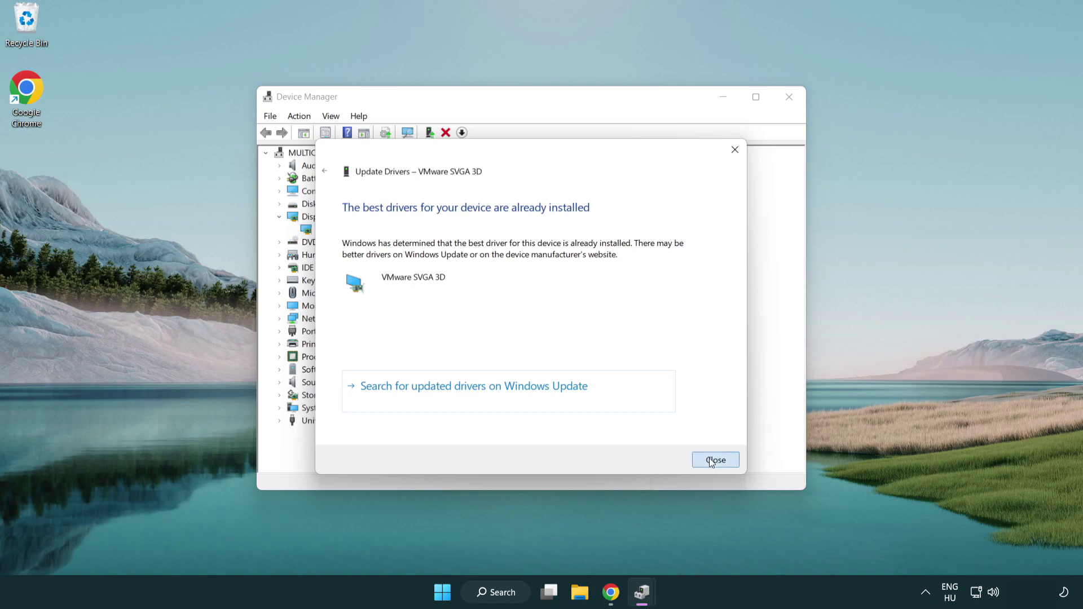
left_click(788, 98)
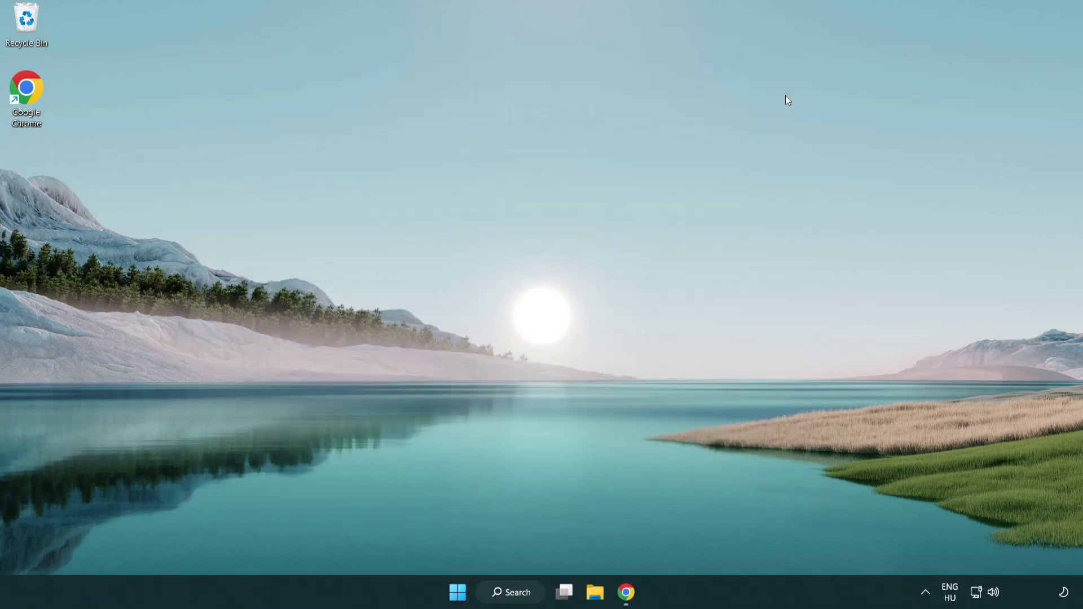
Step: Search 'game mode' and open the Game Mode settings page
left_click(517, 598)
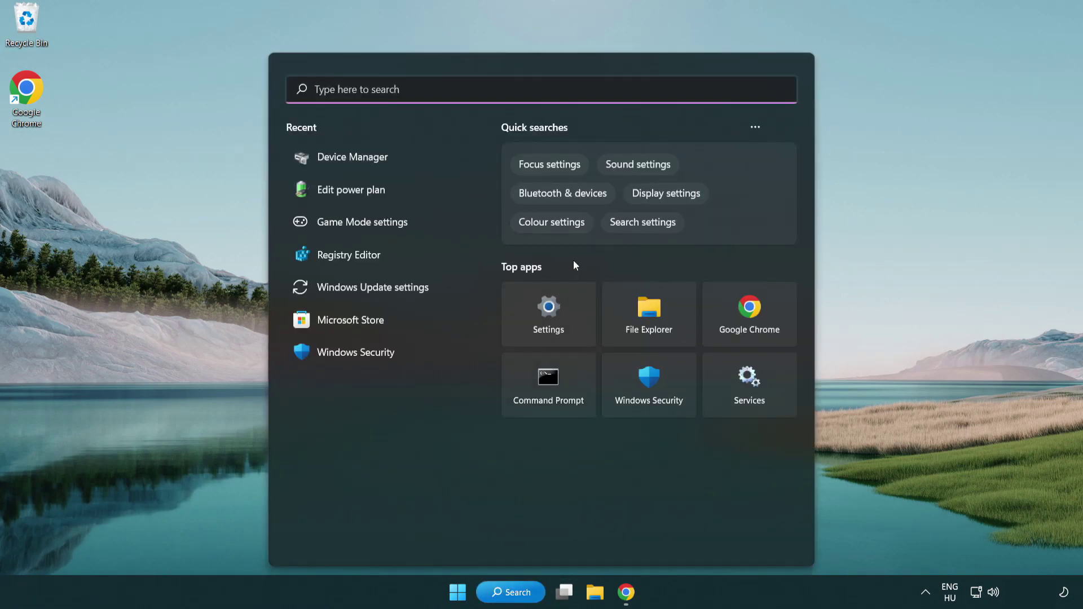
type("gam")
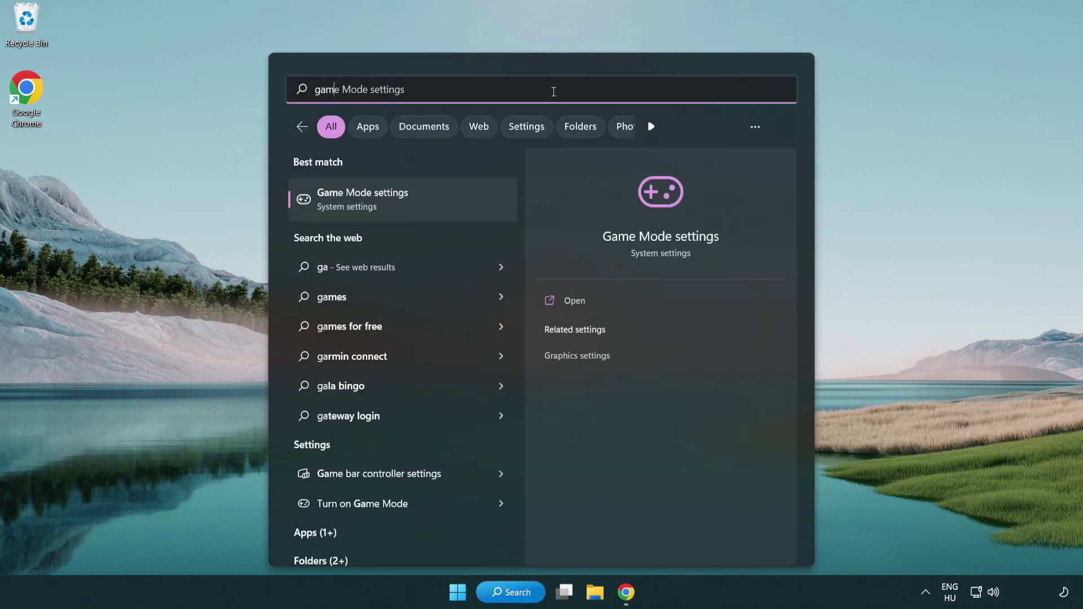
type("e mode")
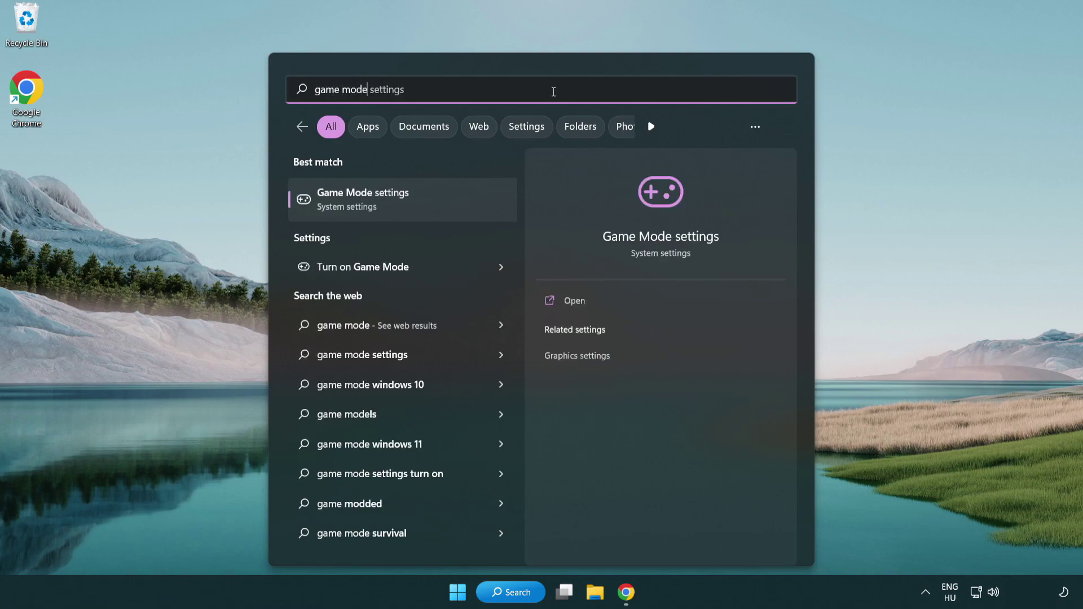
left_click(406, 203)
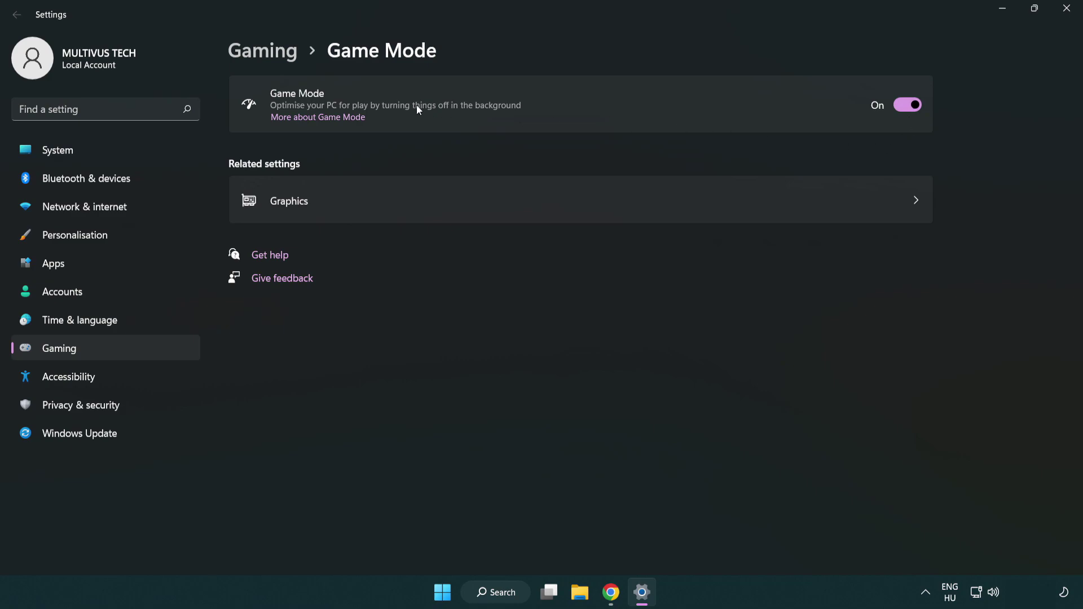
Step: Open the Xbox Game Bar page from Gaming settings, then close Settings
left_click(282, 61)
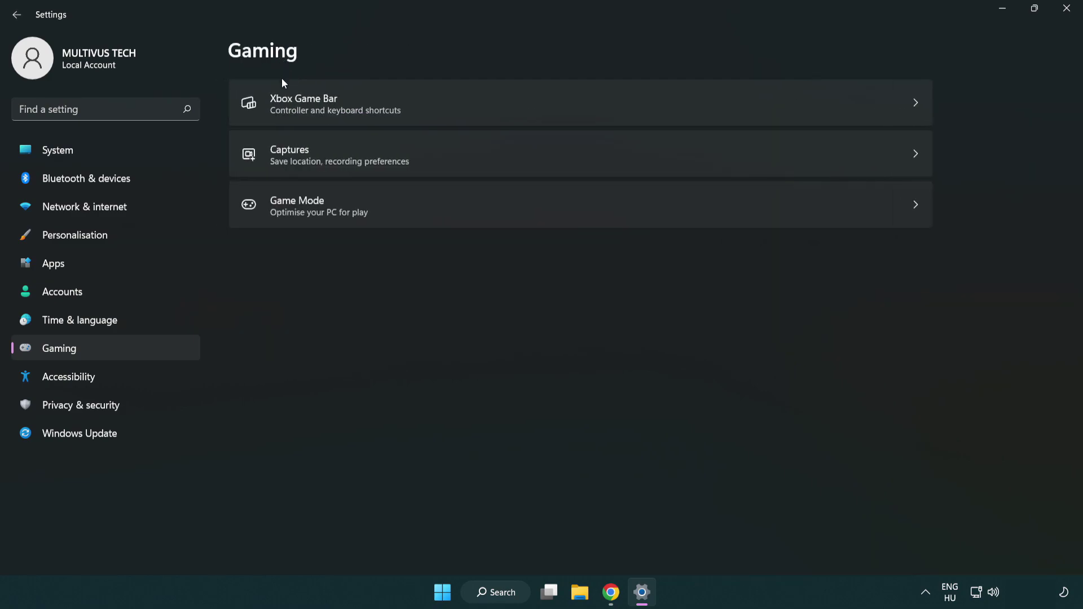
left_click(478, 101)
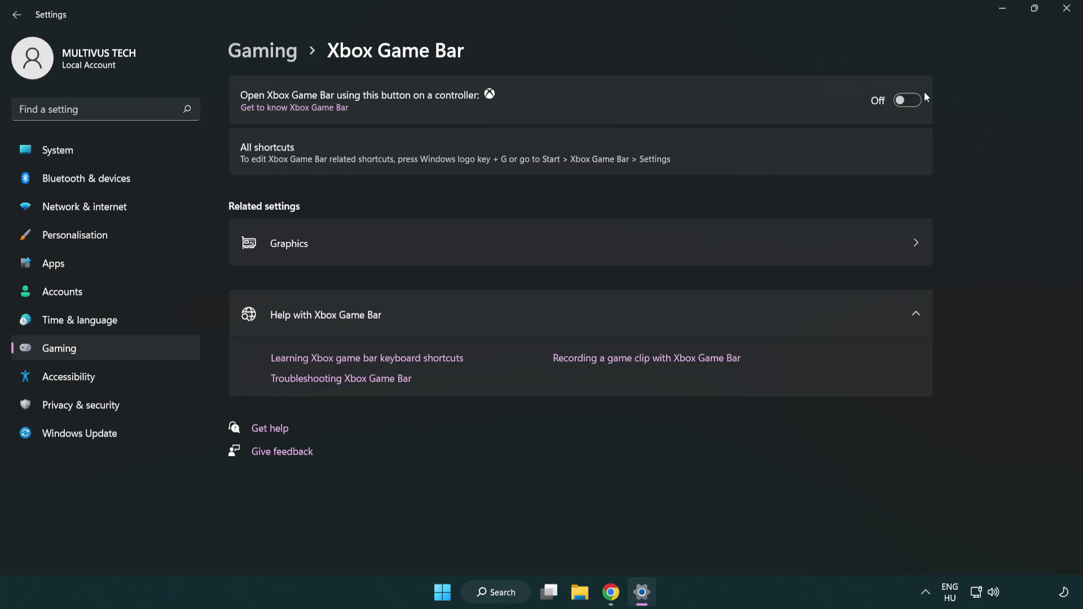
left_click(1066, 15)
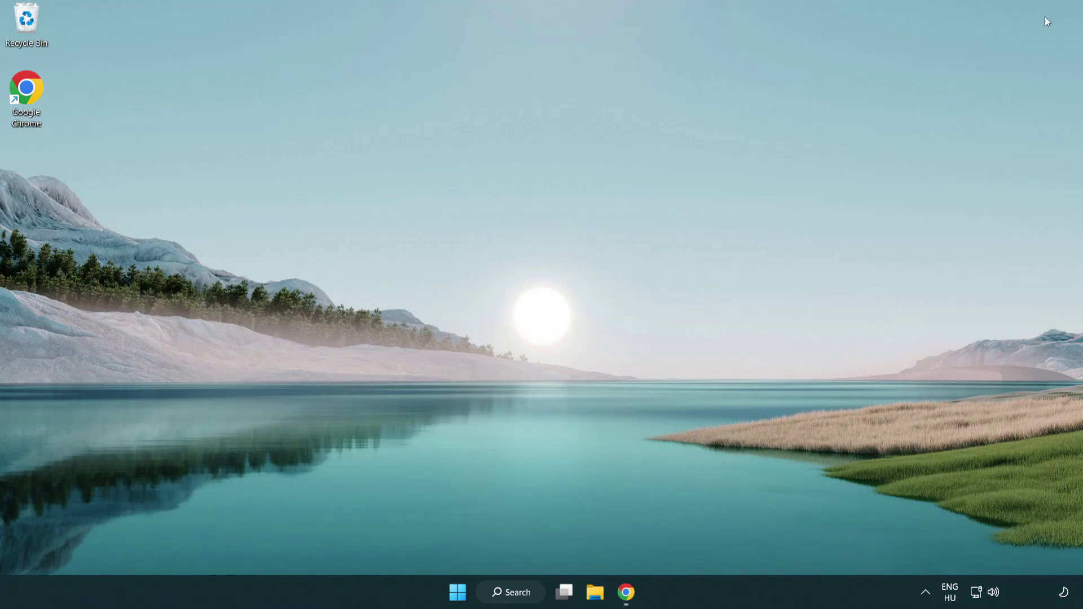
Step: Launch Task Manager from the Start context menu and end the Google Chrome (8) processes
right_click(458, 591)
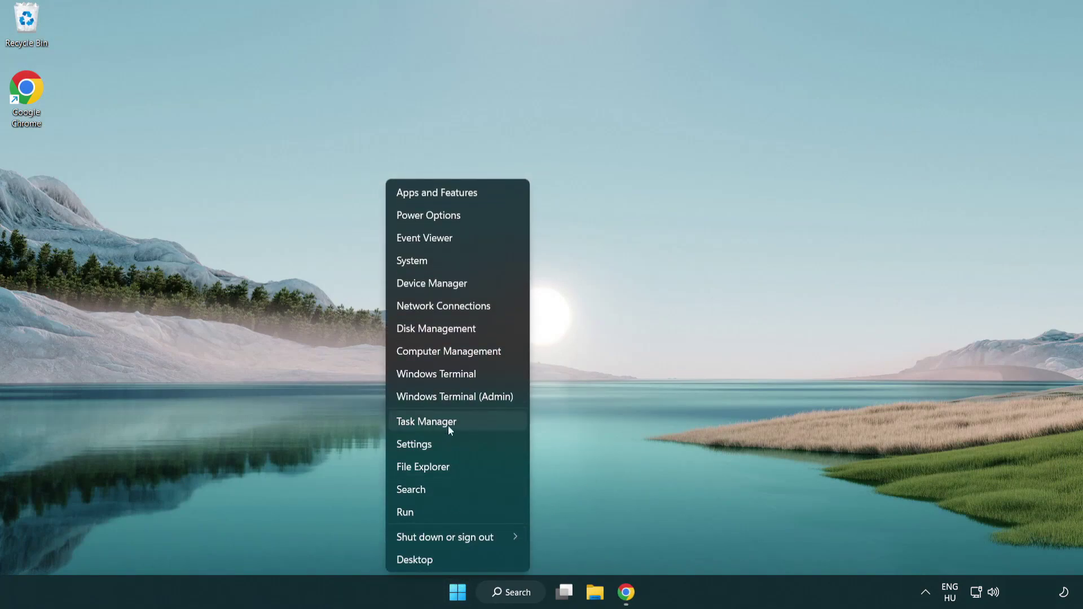
left_click(475, 421)
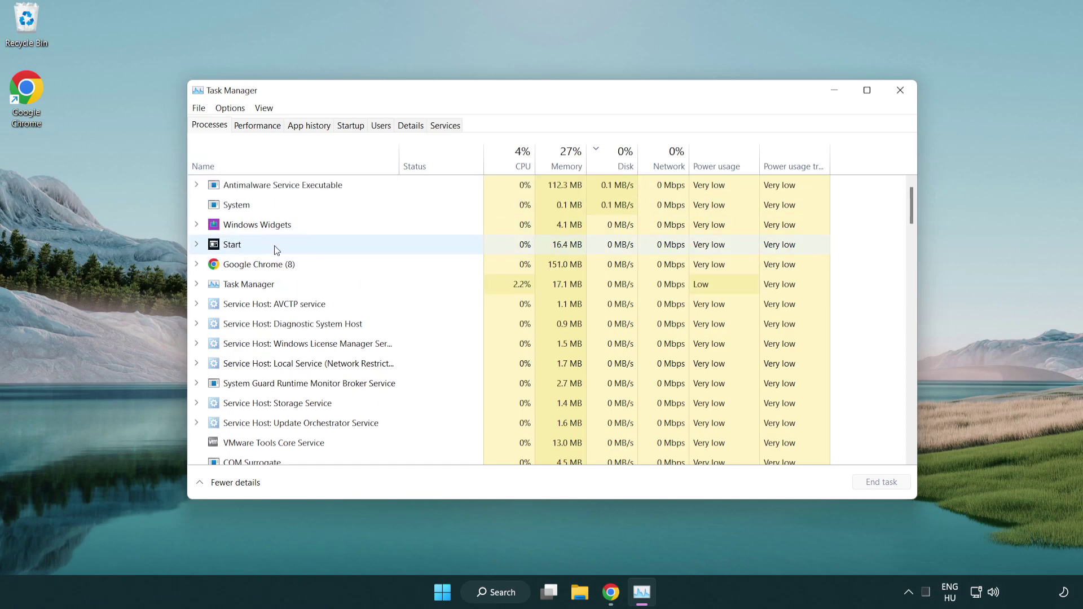
left_click(276, 266)
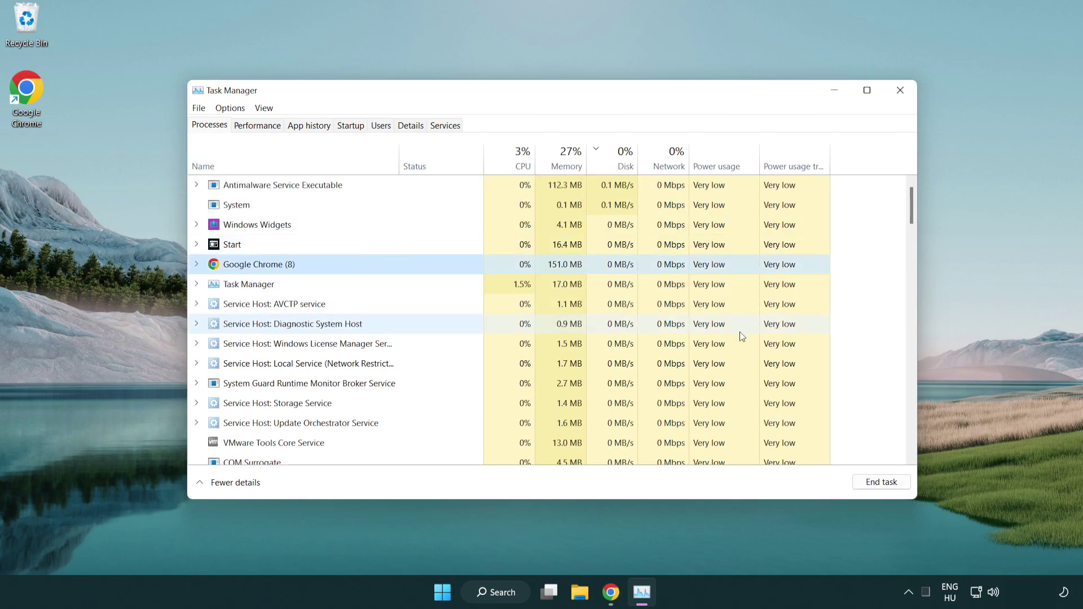
left_click(887, 486)
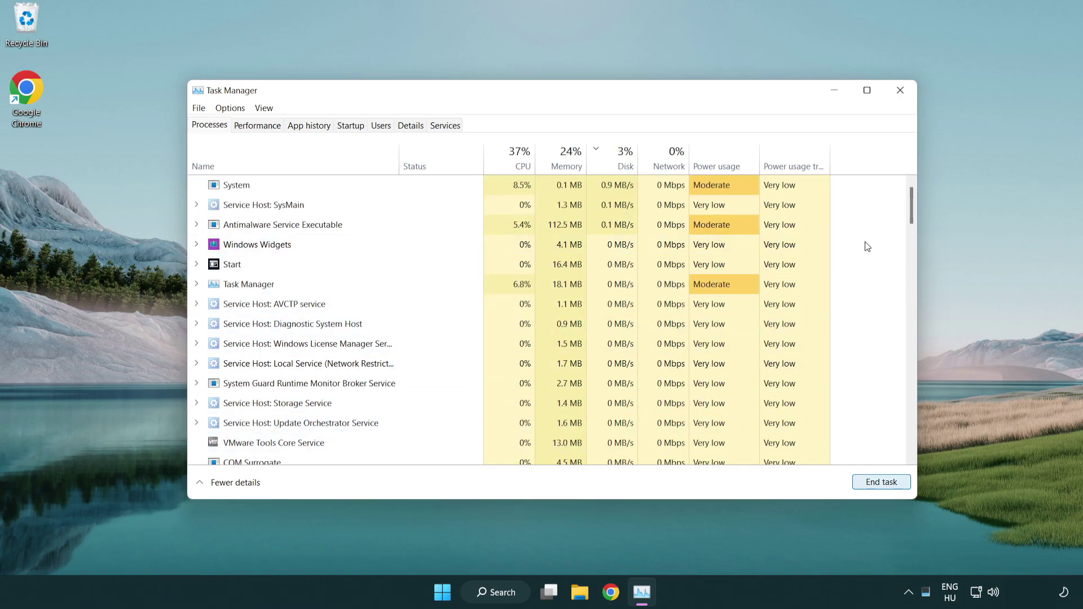
mouse_move(911, 209)
left_mouse_down()
mouse_move(912, 421)
mouse_move(906, 194)
left_mouse_up()
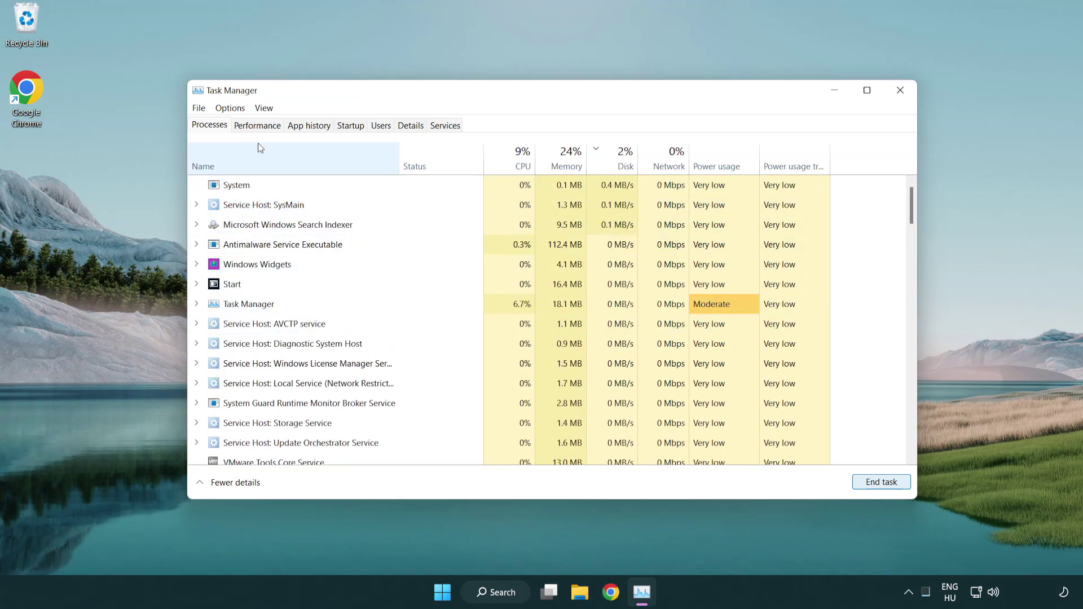
Step: Disable Cortana, Phone Link and Terminal as startup apps, then close Task Manager
left_click(351, 126)
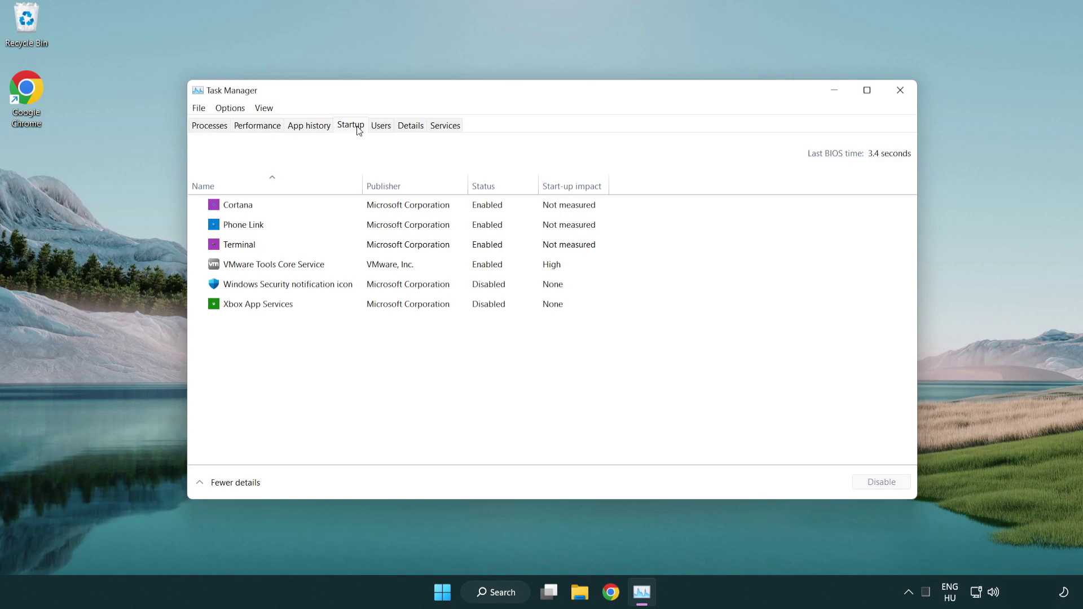
left_click(387, 210)
left_click(889, 482)
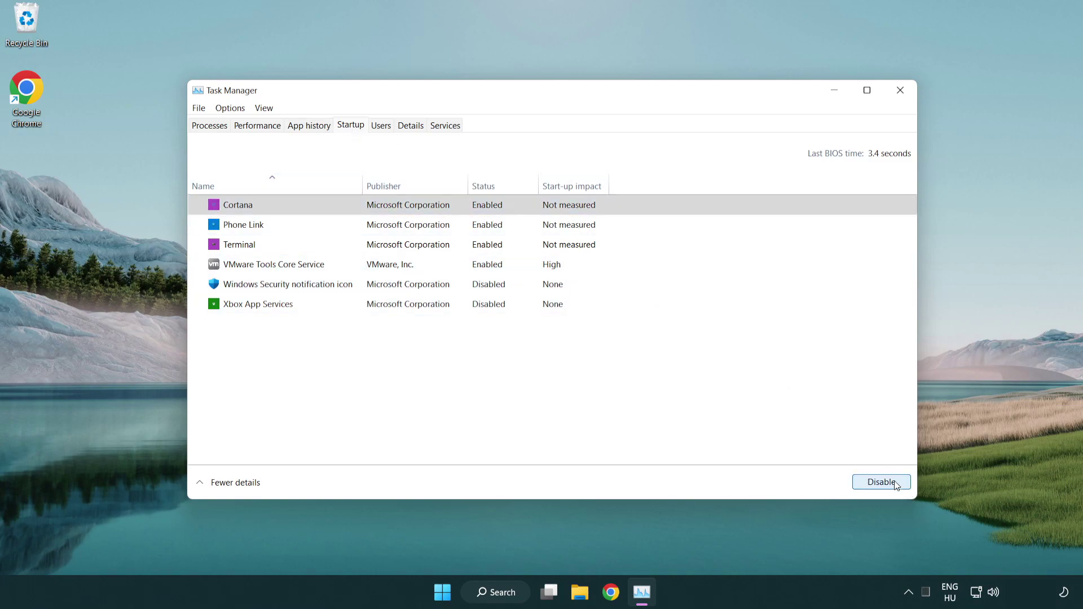
left_click(431, 226)
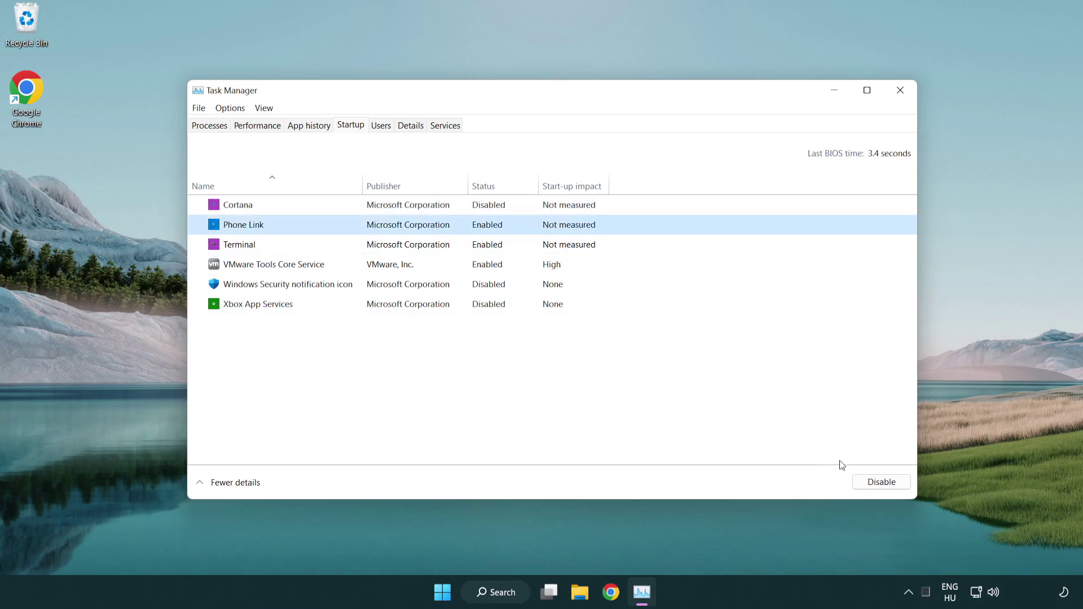
left_click(880, 482)
left_click(369, 250)
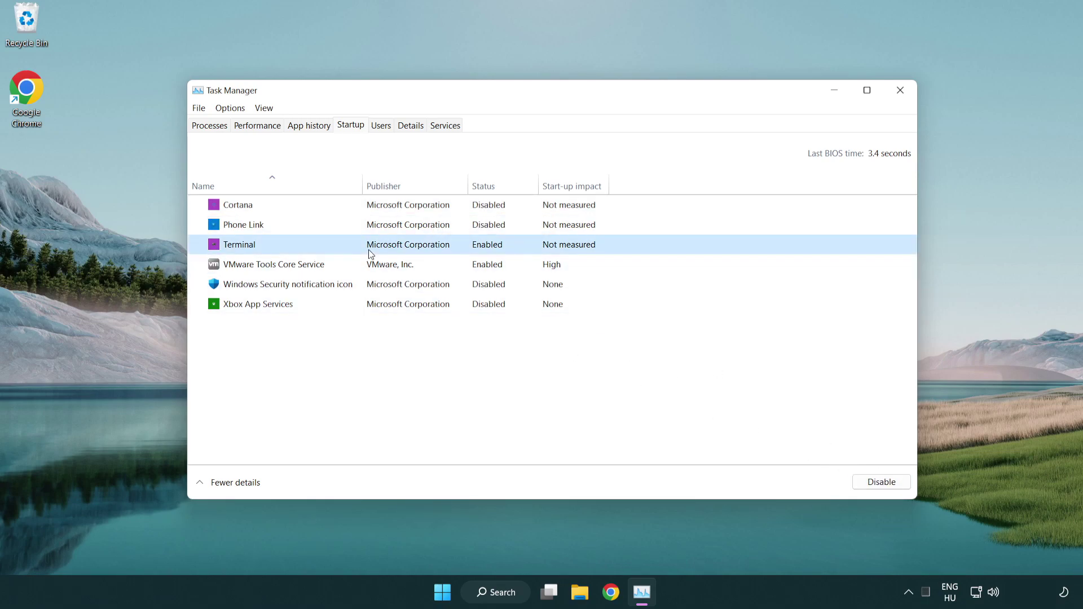
left_click(902, 486)
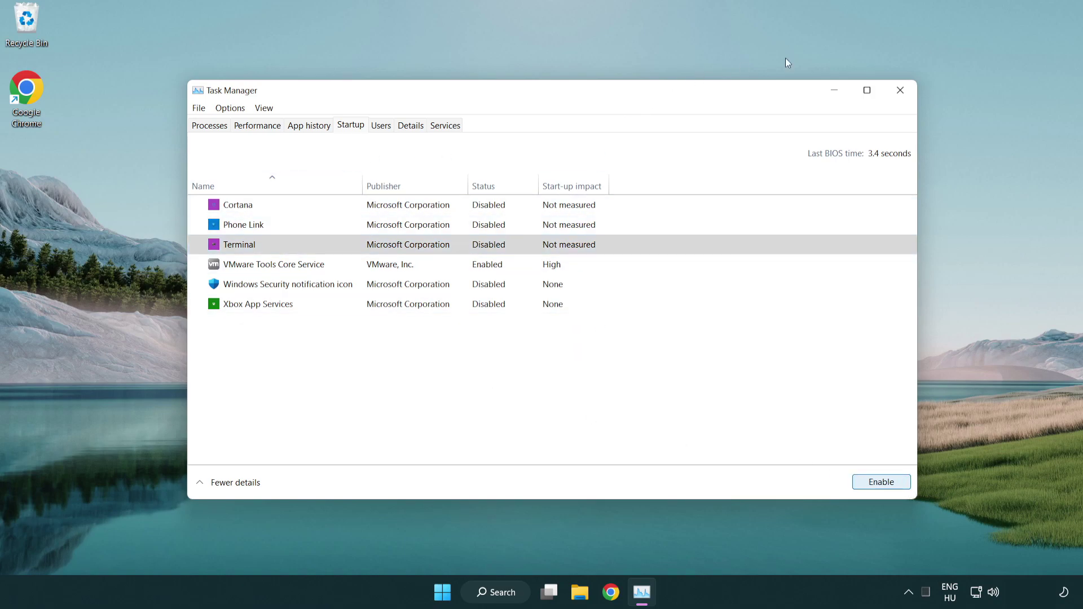
left_click(905, 97)
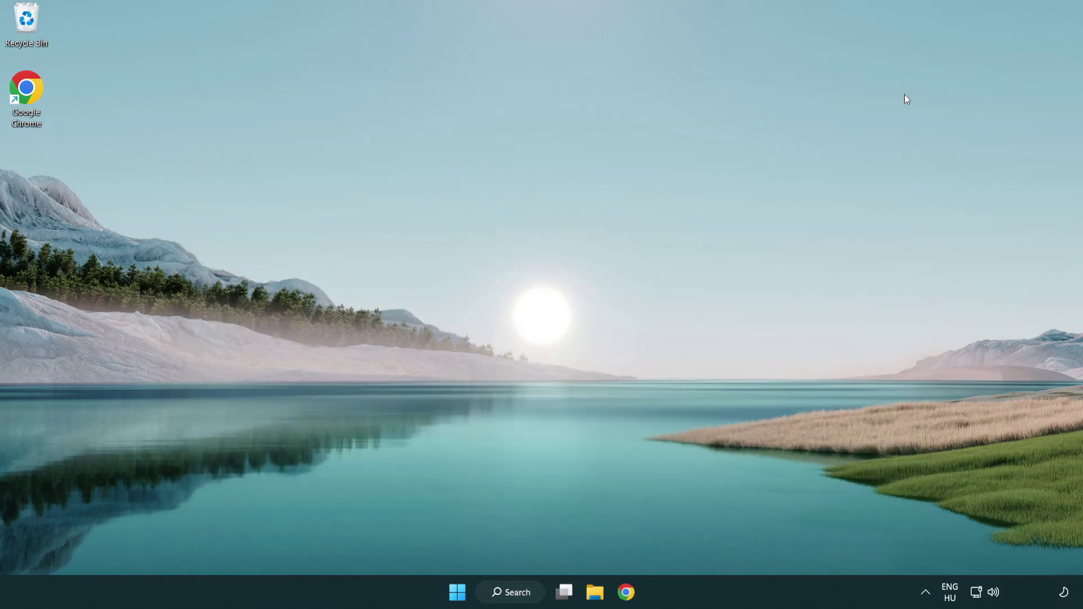
Step: Search Windows for 'update'
left_click(510, 593)
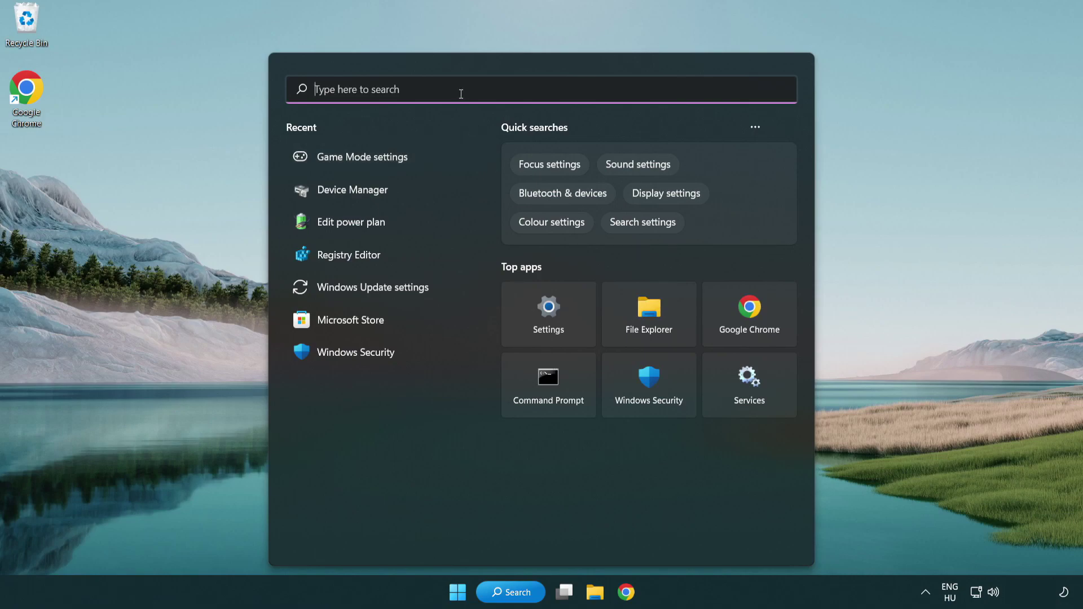
type("update")
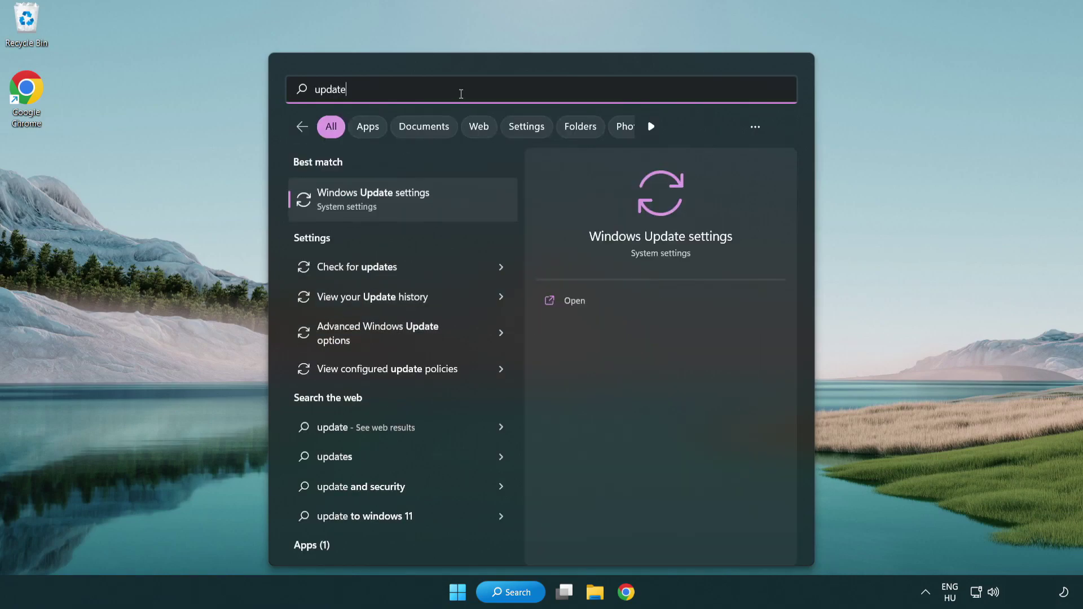
Step: Run Check for updates in Windows Update, confirm it's up to date, and close Settings
left_click(419, 207)
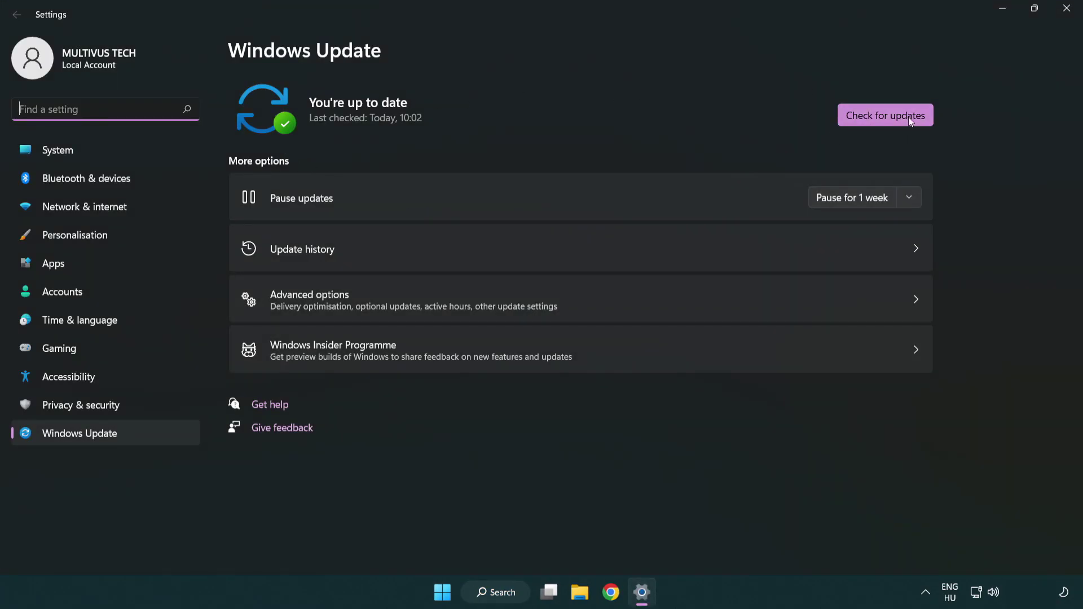
left_click(892, 116)
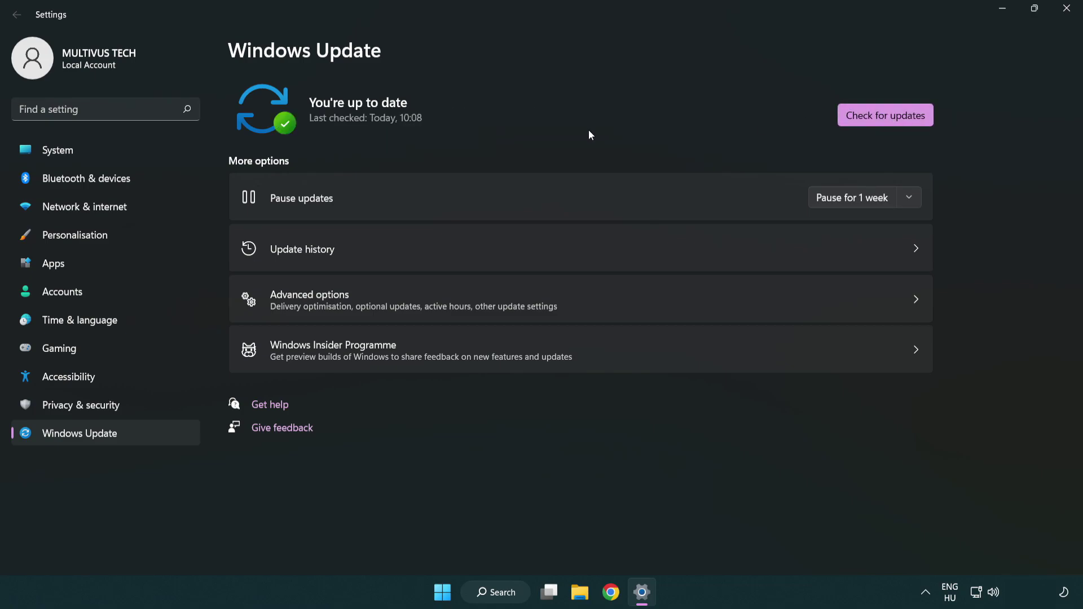
left_click(1068, 17)
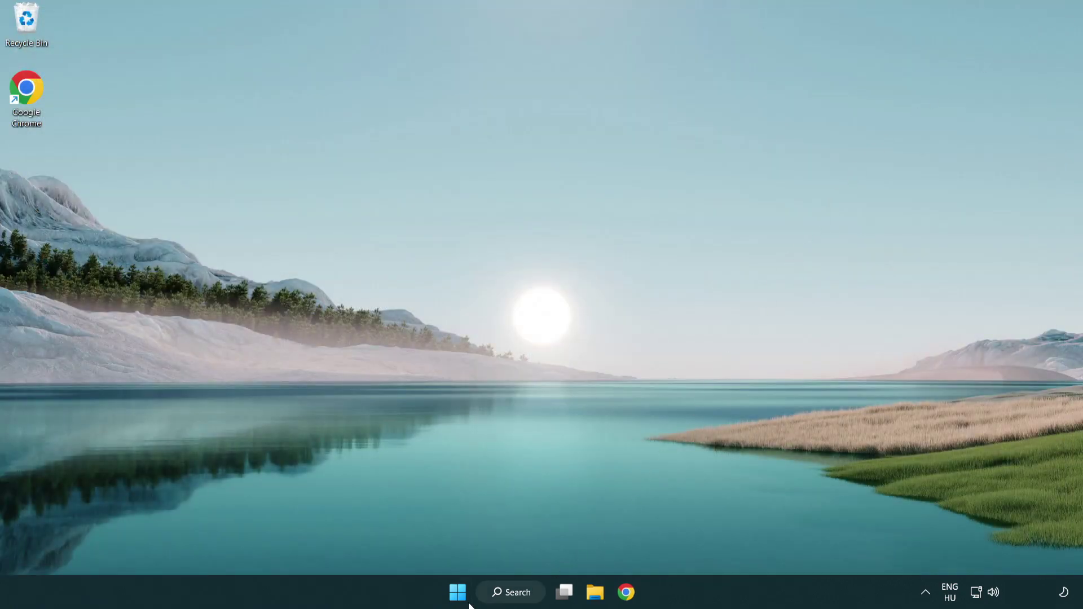
Step: Search Windows for 'regedit' to bring up Registry Editor as the best match
left_click(510, 593)
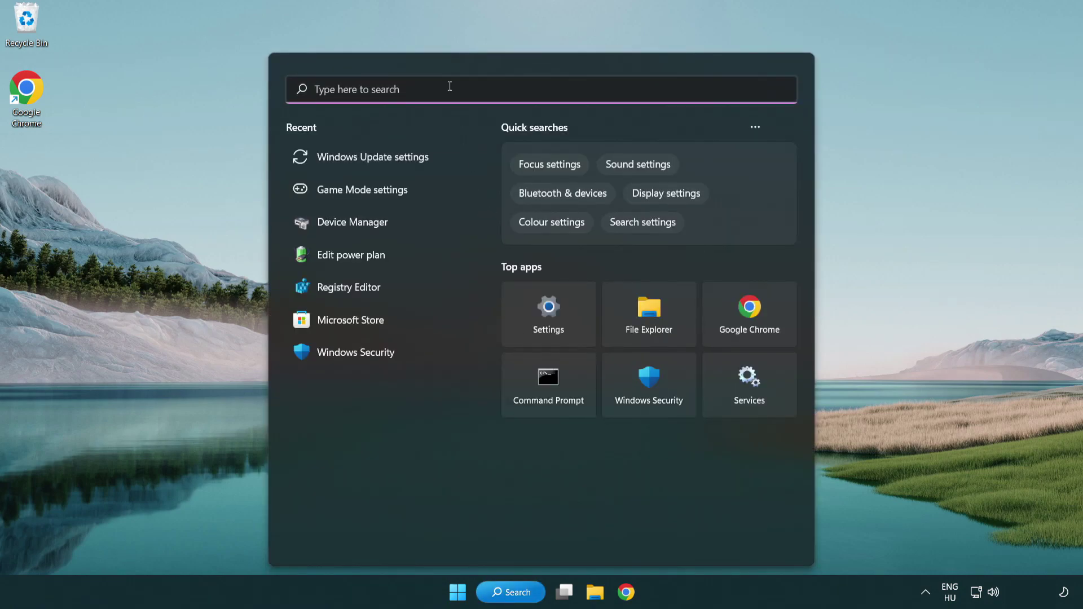
type("regedit")
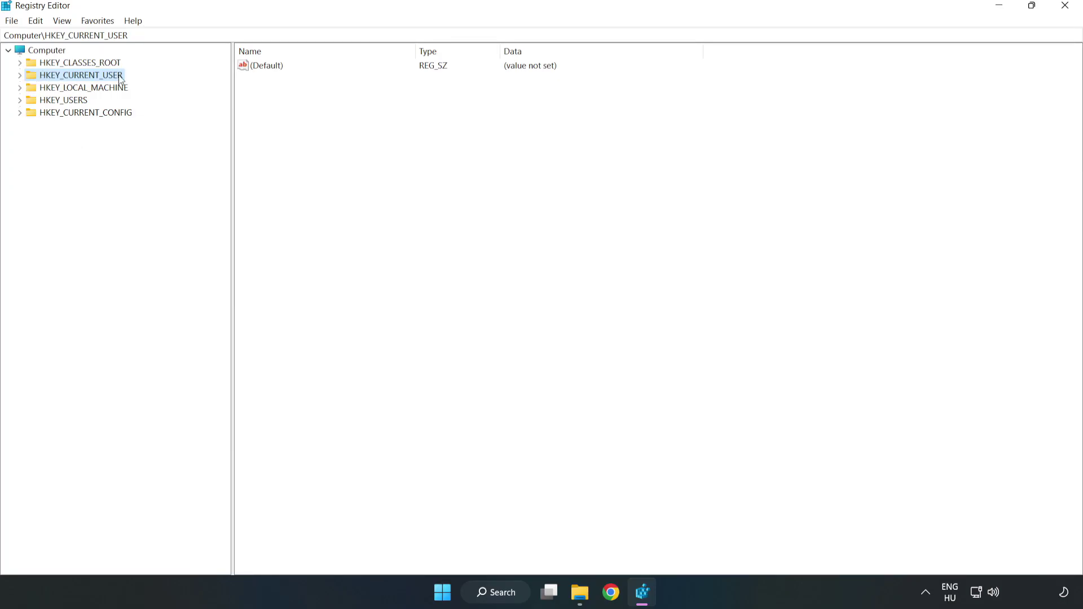
Step: Navigate to HKEY_CURRENT_USER\System\GameConfigStore and select the GameDVR_Enabled value
left_click(23, 79)
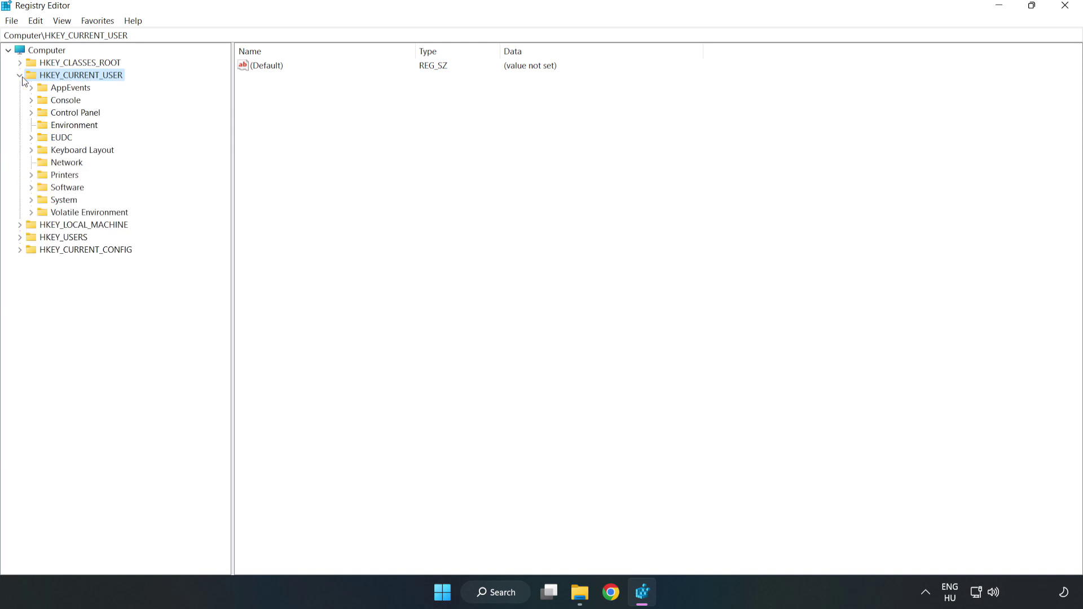
left_click(31, 201)
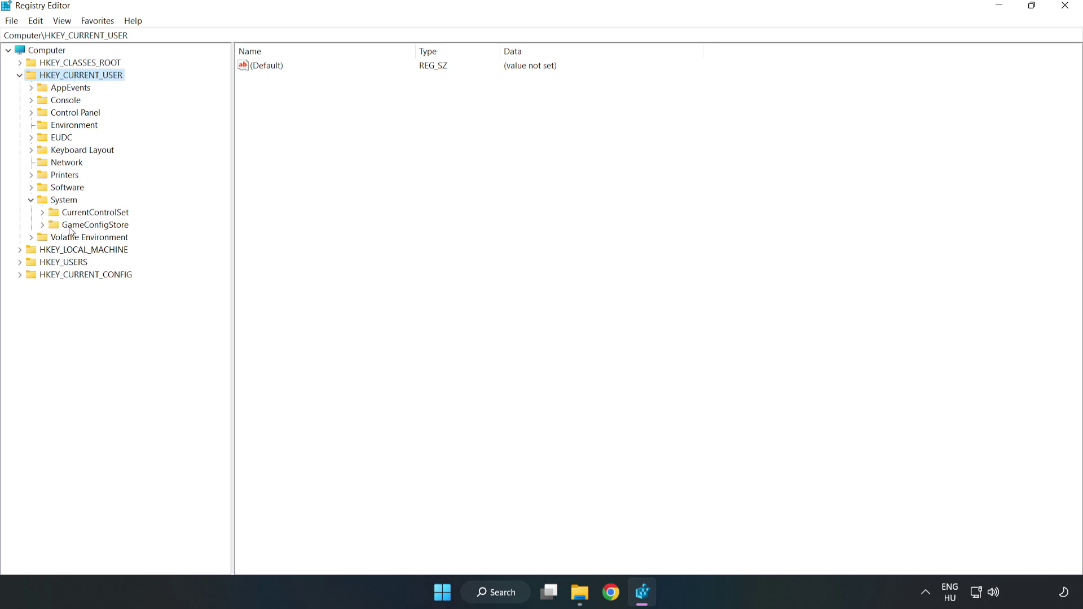
left_click(92, 229)
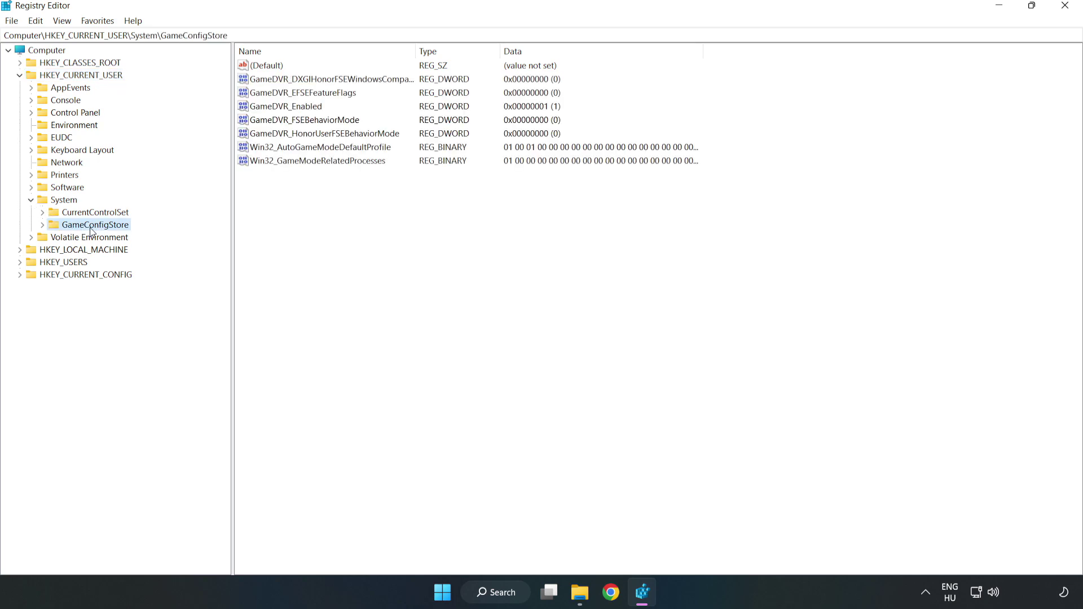
left_click(263, 108)
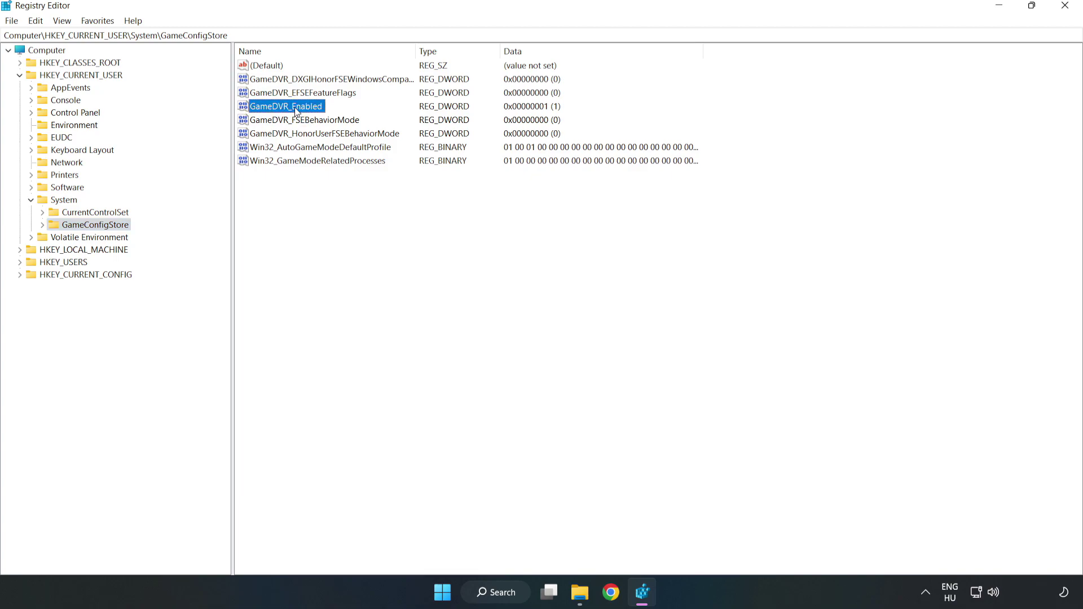
Step: Change GameDVR_Enabled's value data from 1 to 0, then collapse HKEY_CURRENT_USER
right_click(296, 113)
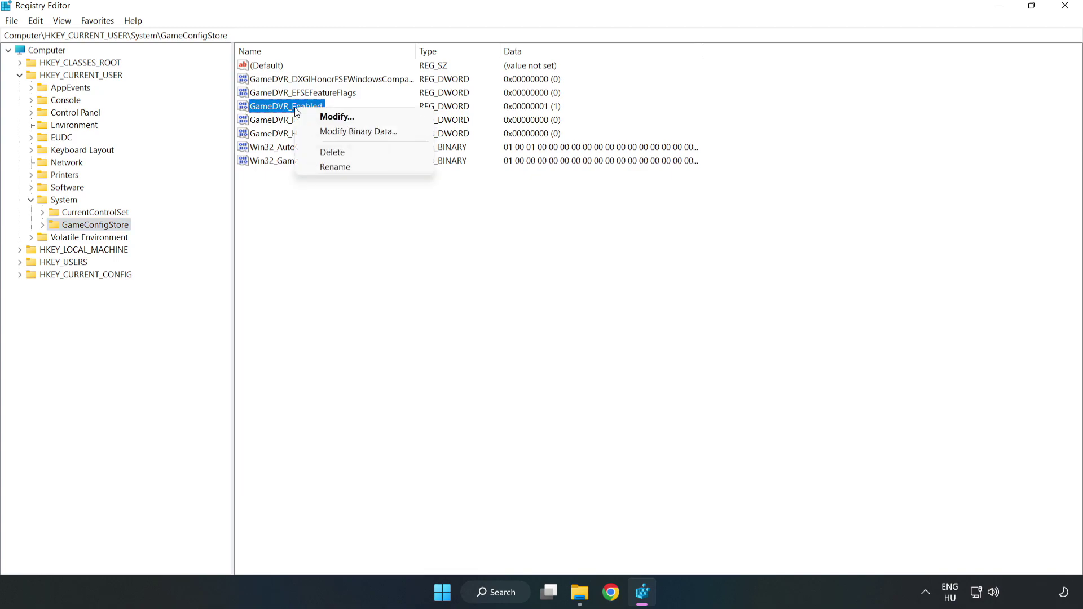
left_click(345, 119)
left_click_drag(276, 105, 608, 231)
left_click(453, 295)
double_click(453, 295)
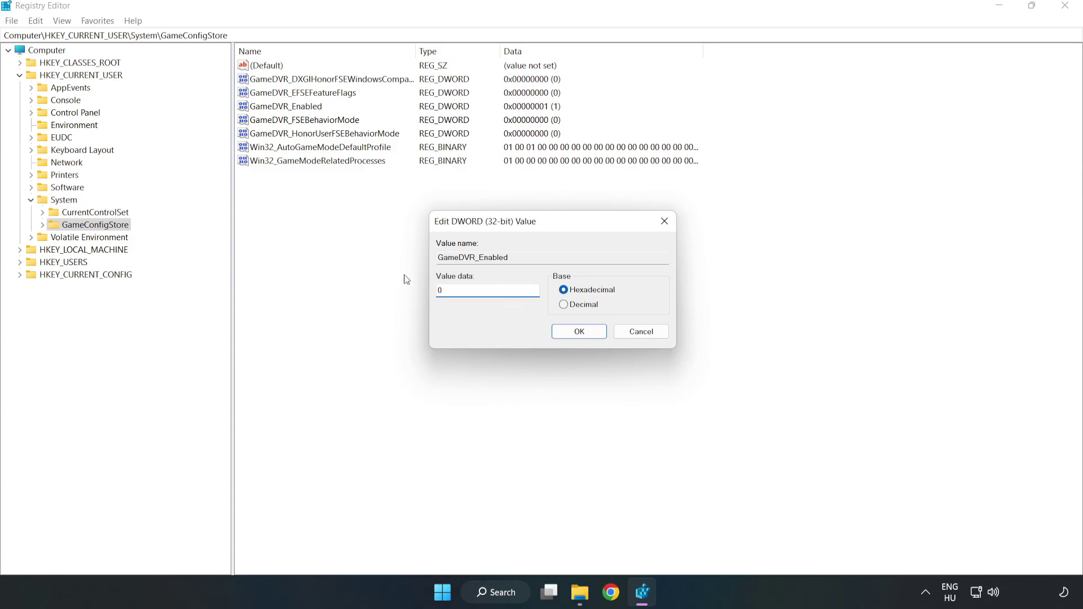
left_click(580, 333)
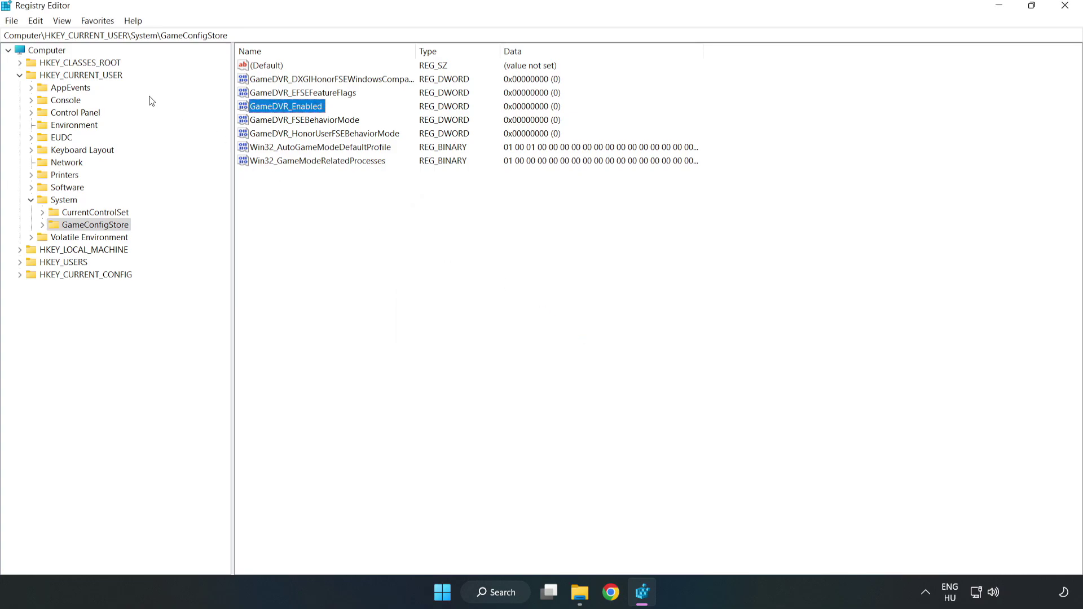
left_click(19, 75)
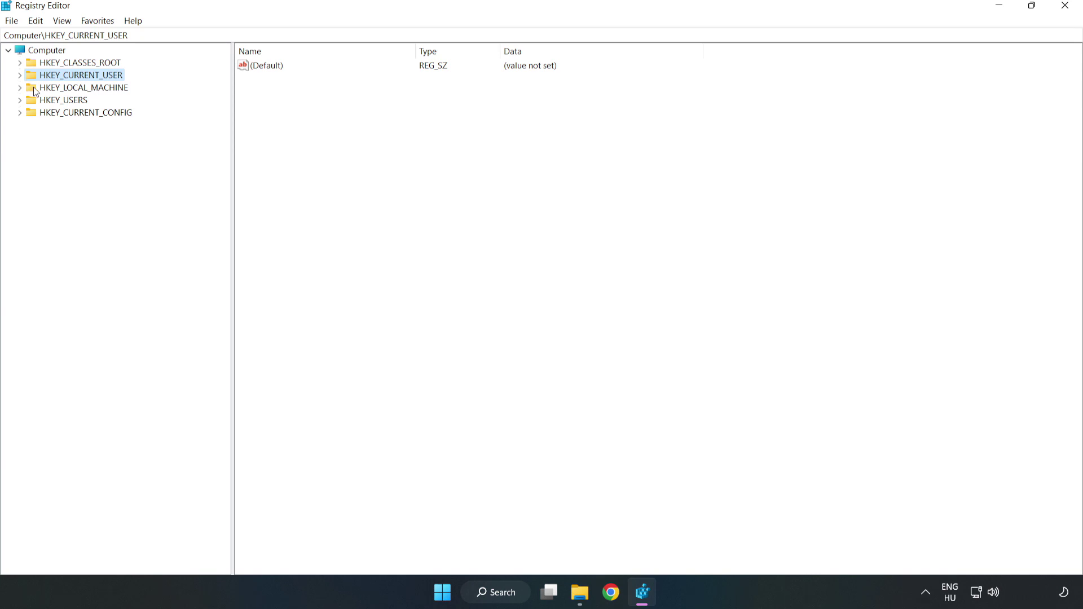
Step: Browse to HKLM\SOFTWARE\Microsoft\PolicyManager\default\ApplicationManagement and select the AllowGameDVR key
double_click(26, 89)
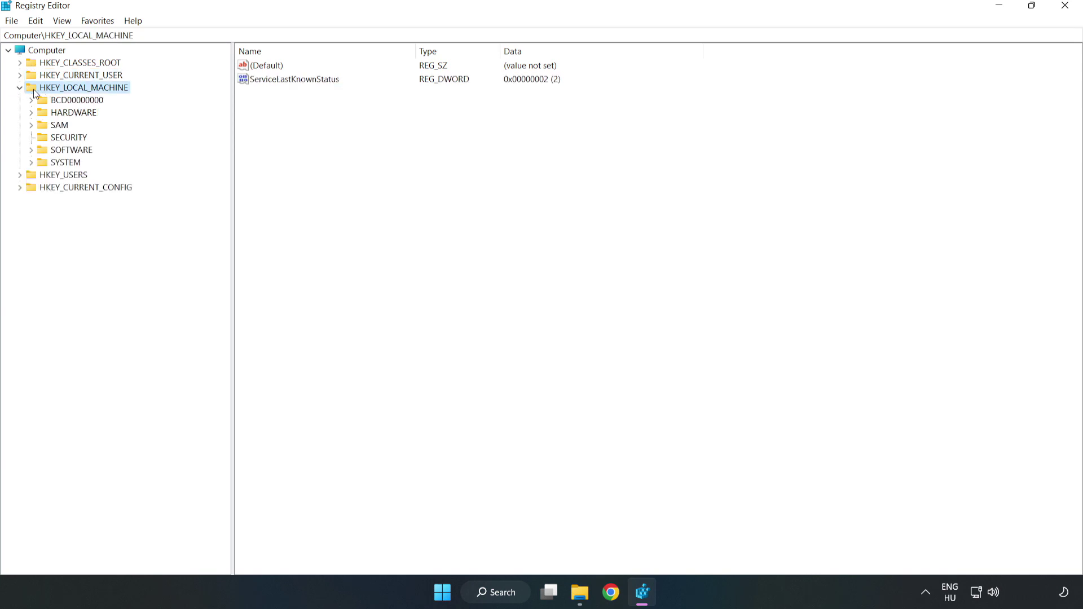
left_click(31, 150)
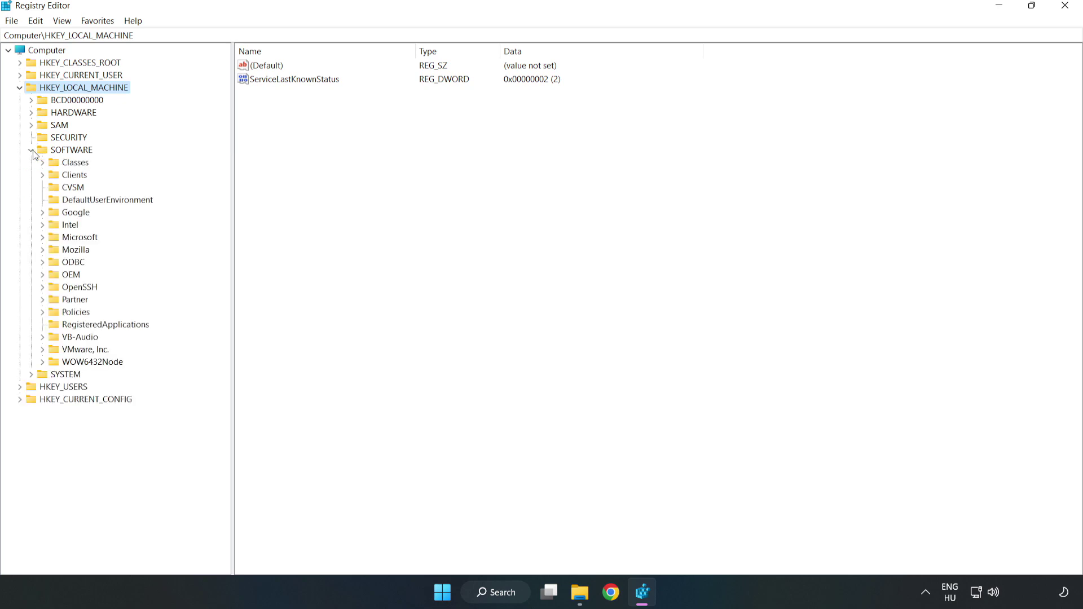
left_click(42, 238)
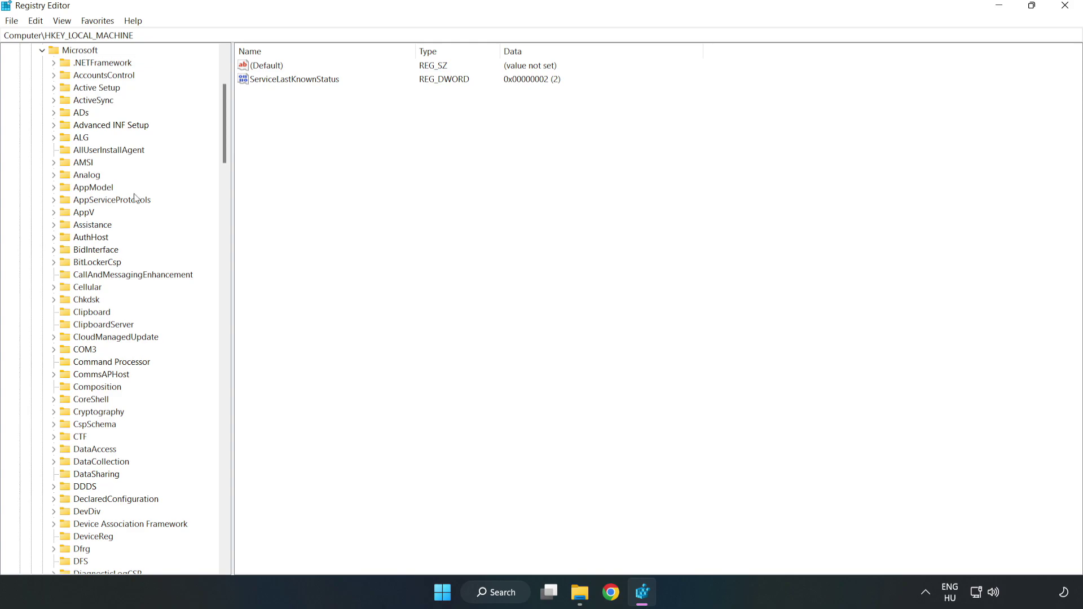
left_click_drag(226, 156, 239, 395)
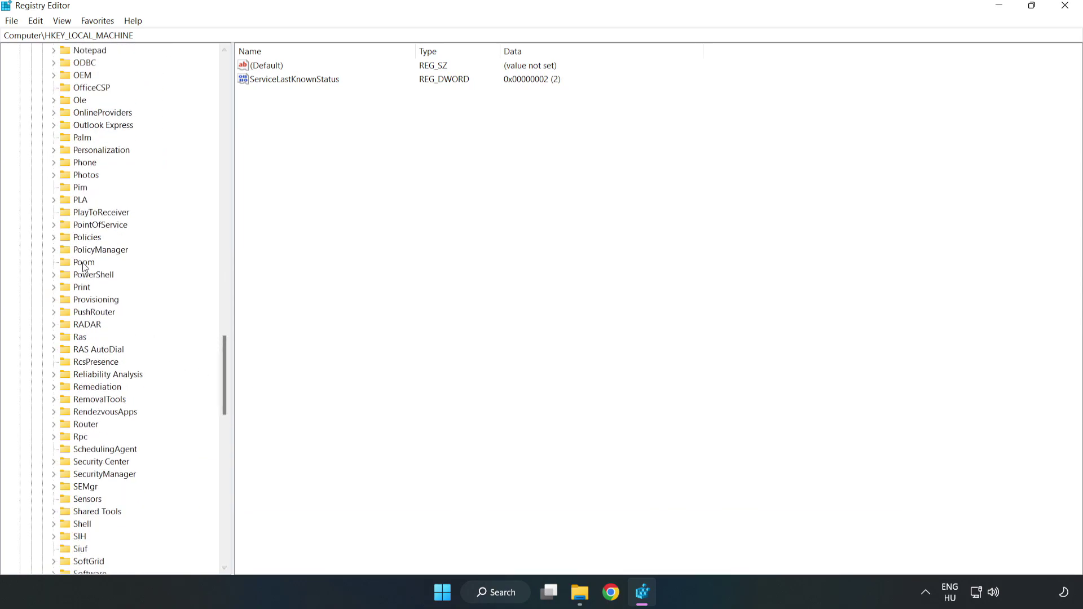
left_click(54, 250)
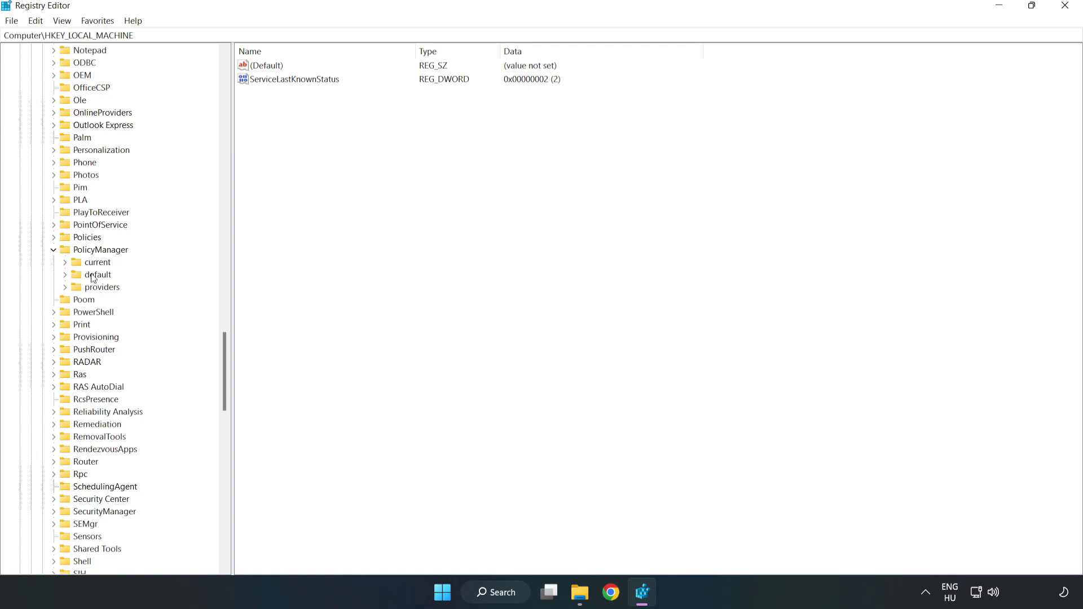
left_click(65, 274)
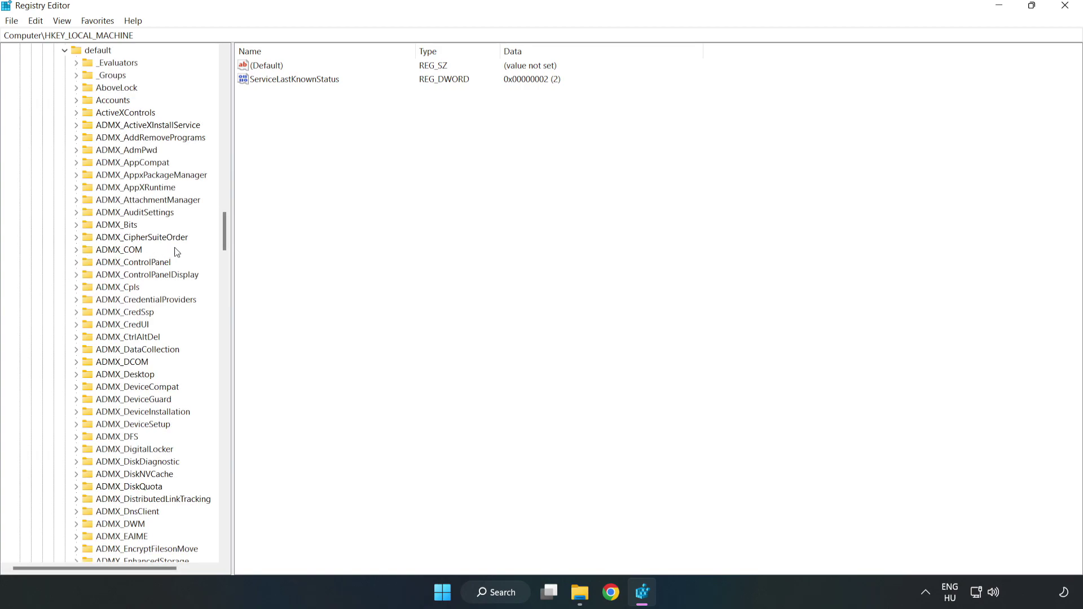
left_click_drag(223, 234, 218, 357)
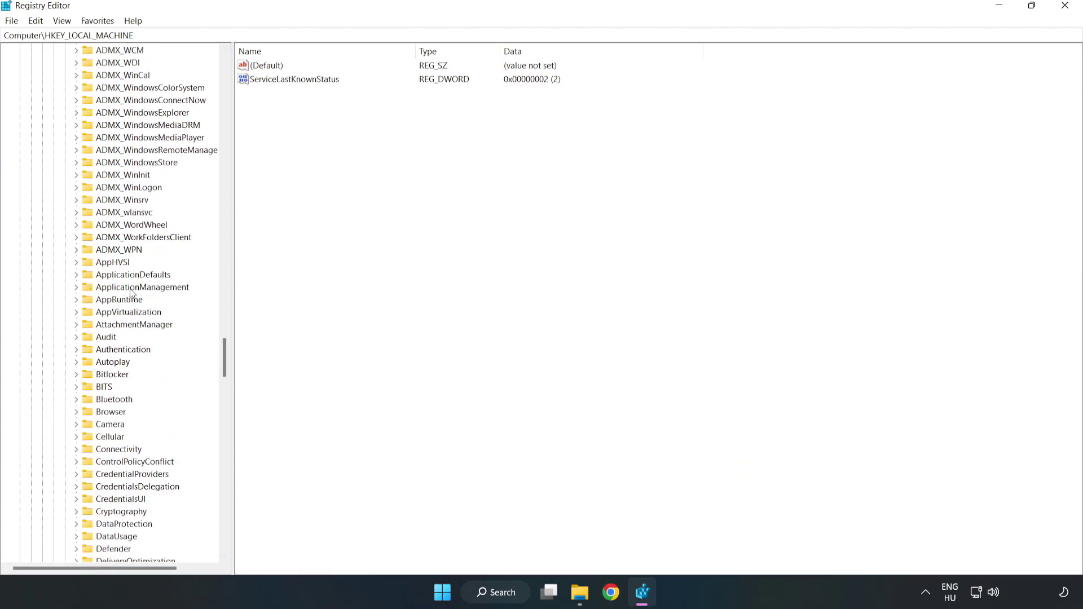
left_click(79, 286)
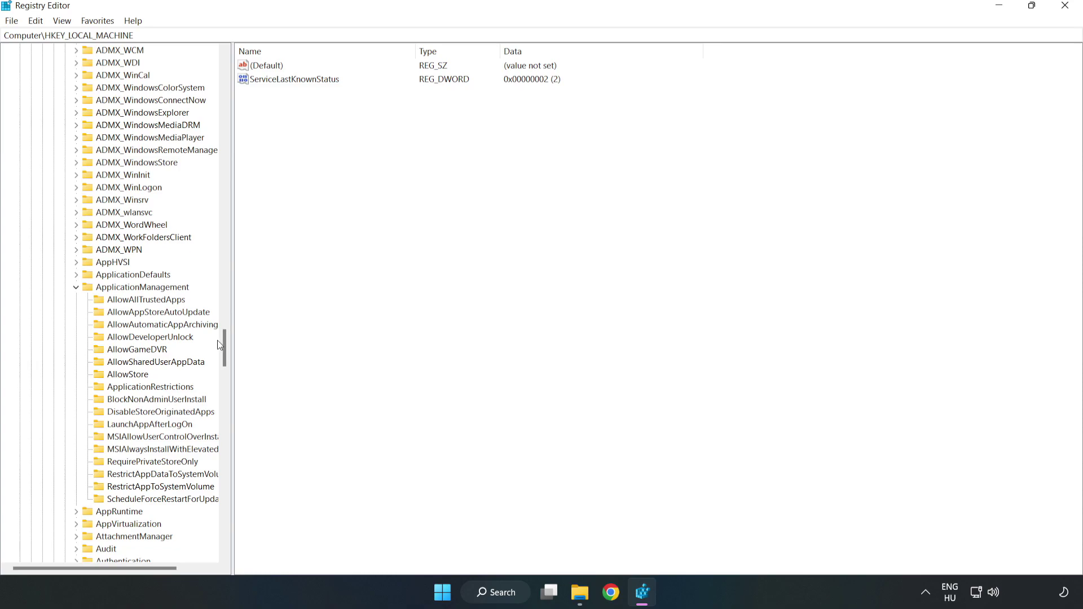
left_click(126, 351)
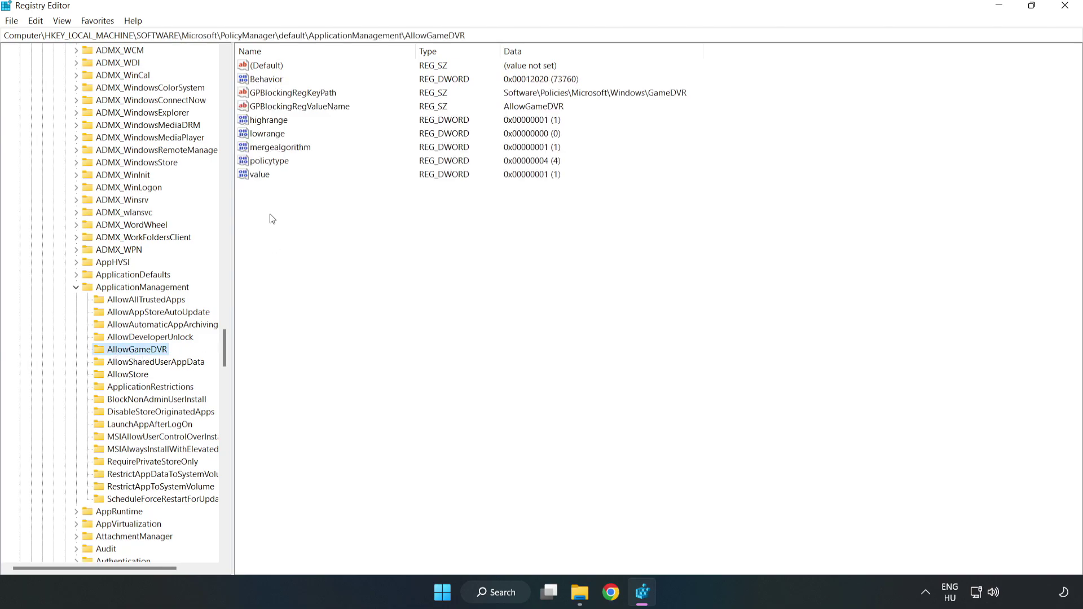
Step: Change the AllowGameDVR 'value' entry's data to 0, then close Registry Editor
left_click(252, 176)
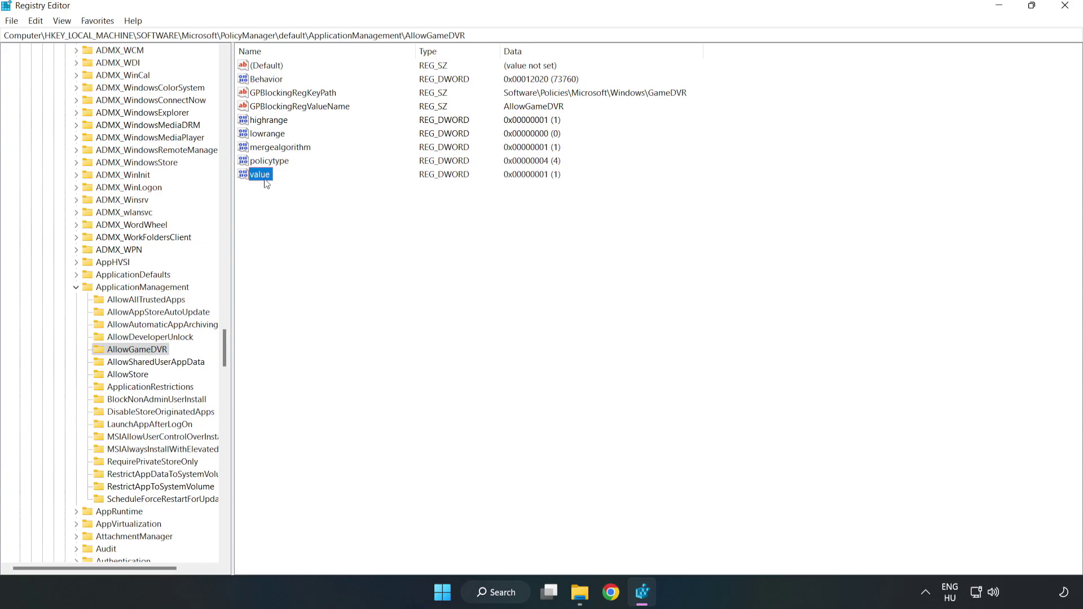
right_click(265, 181)
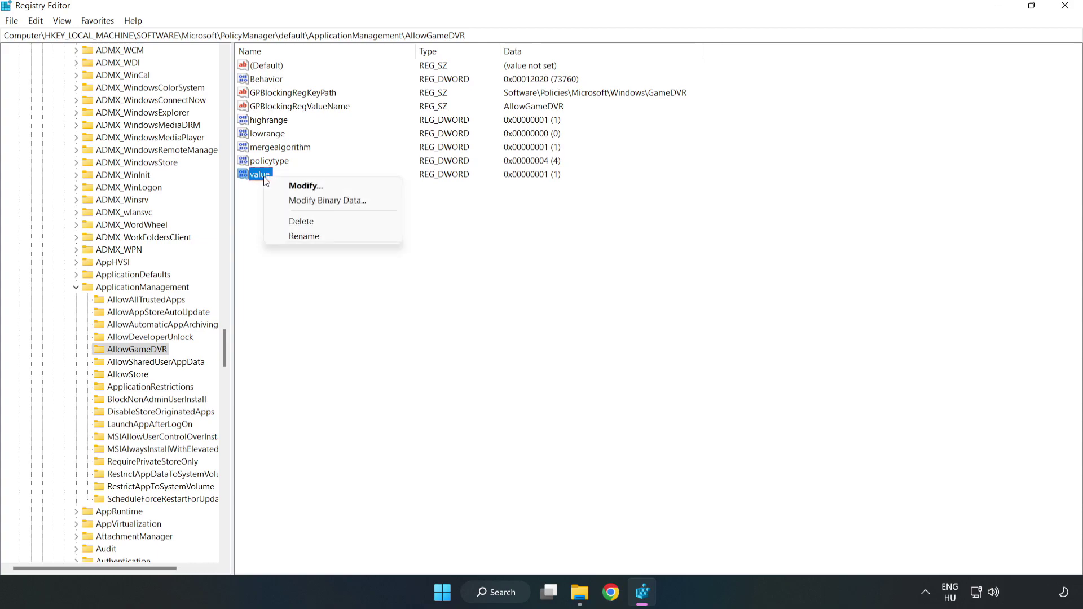
left_click(312, 190)
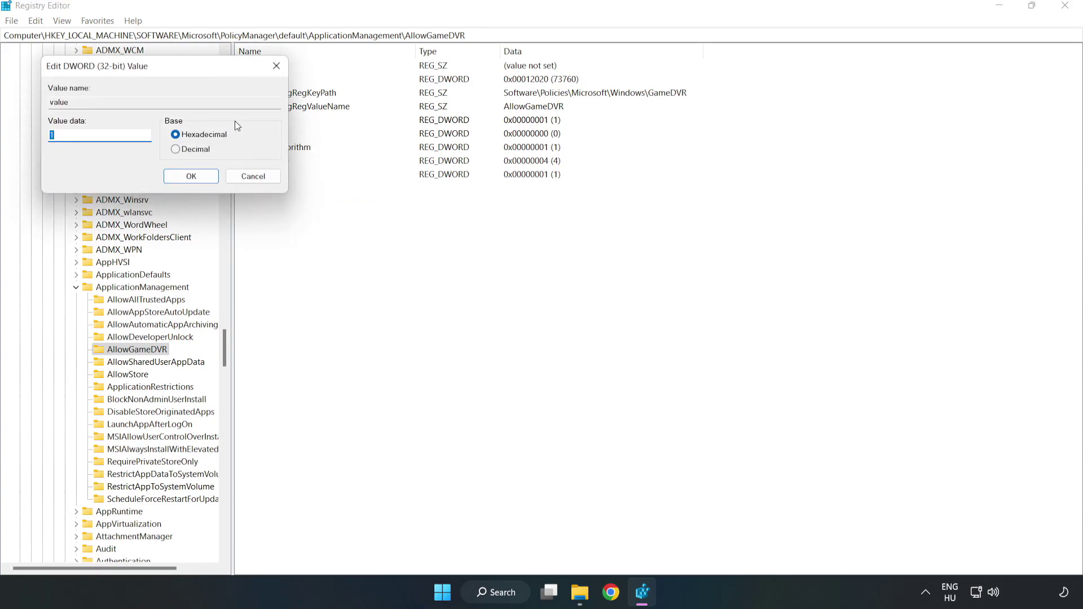
left_click_drag(203, 72, 552, 225)
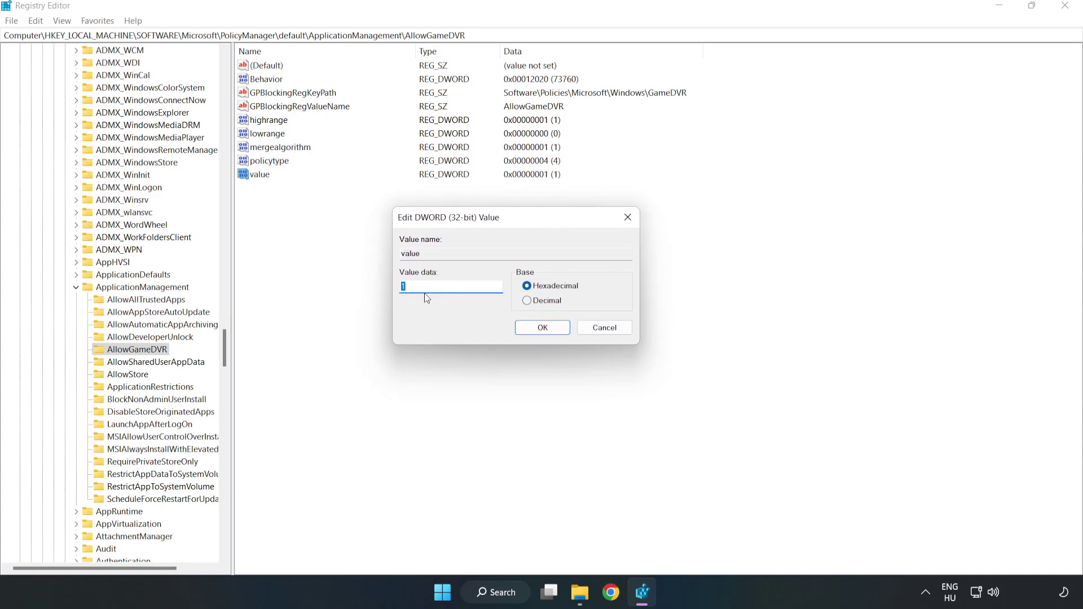
type("0")
left_click(530, 329)
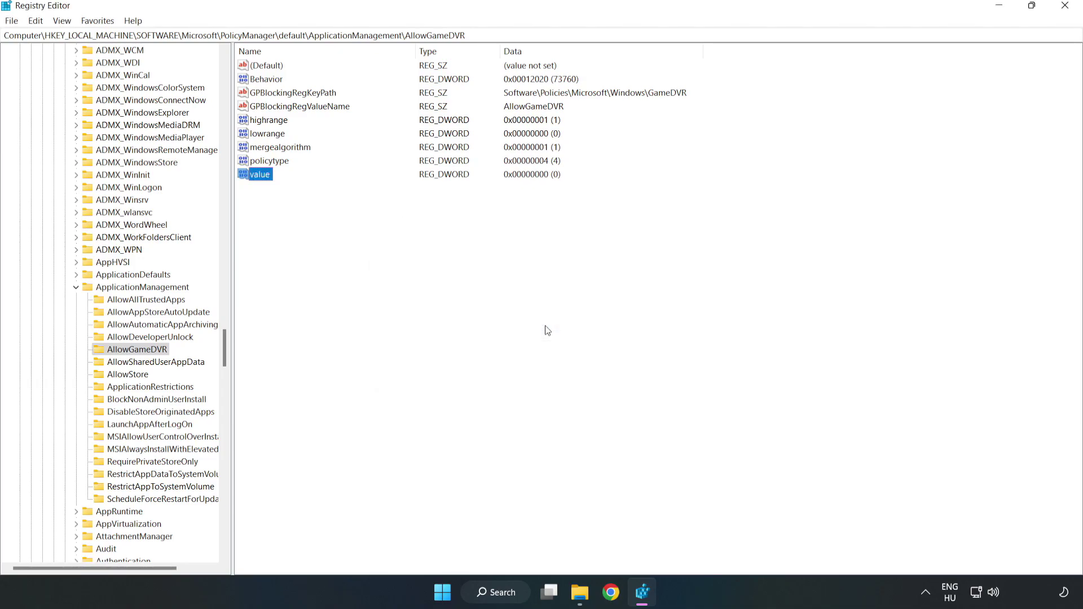
left_click(1065, 7)
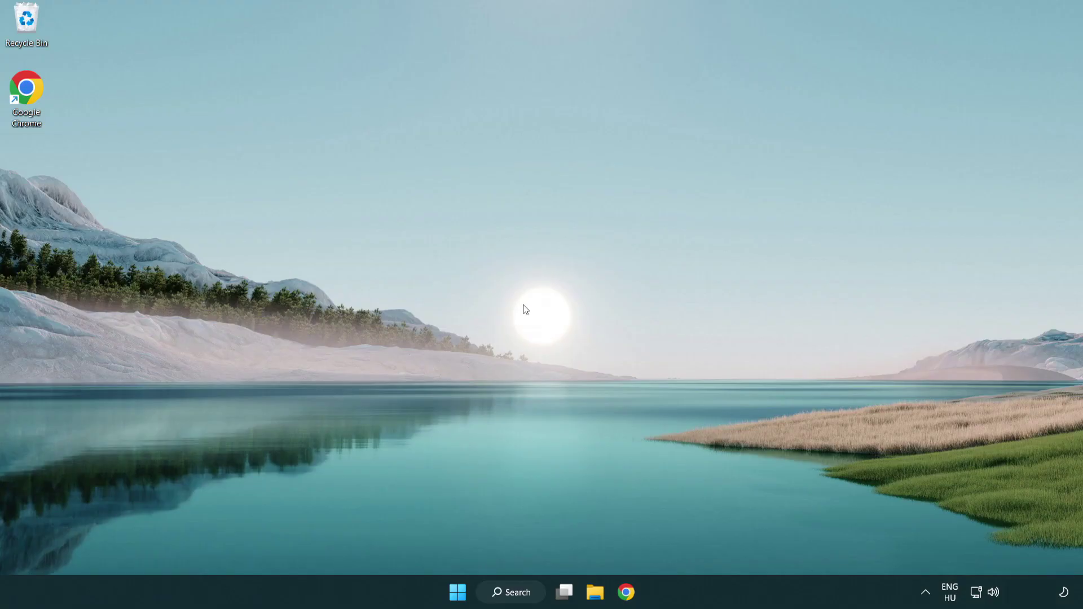
Step: In Chrome, download dxwebsetup.exe from the DirectX End-User Runtime page and run it
left_click(630, 598)
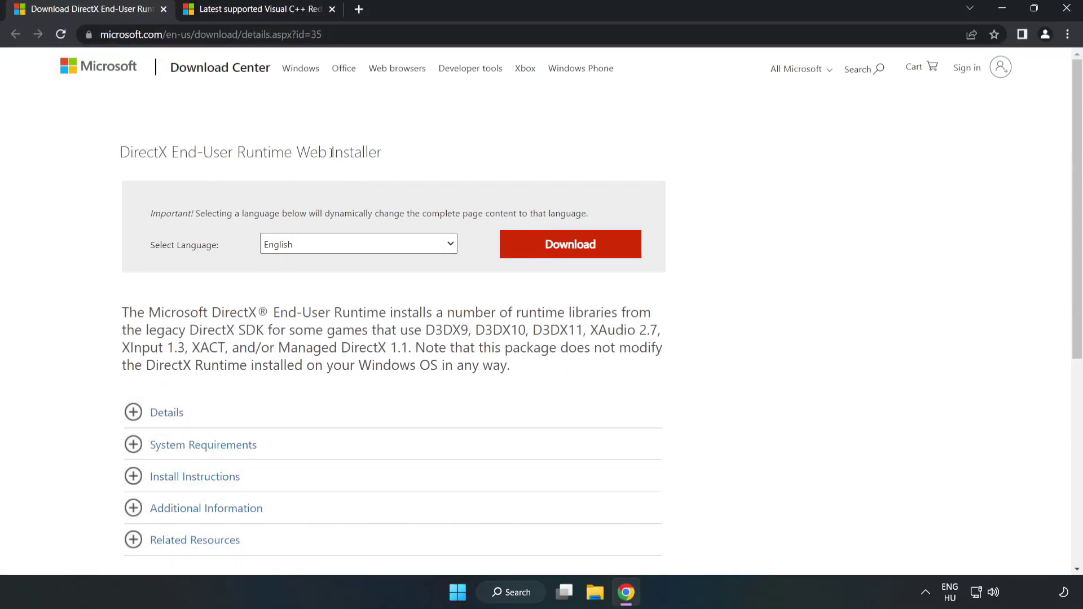
left_click_drag(323, 35, 143, 35)
left_click(437, 129)
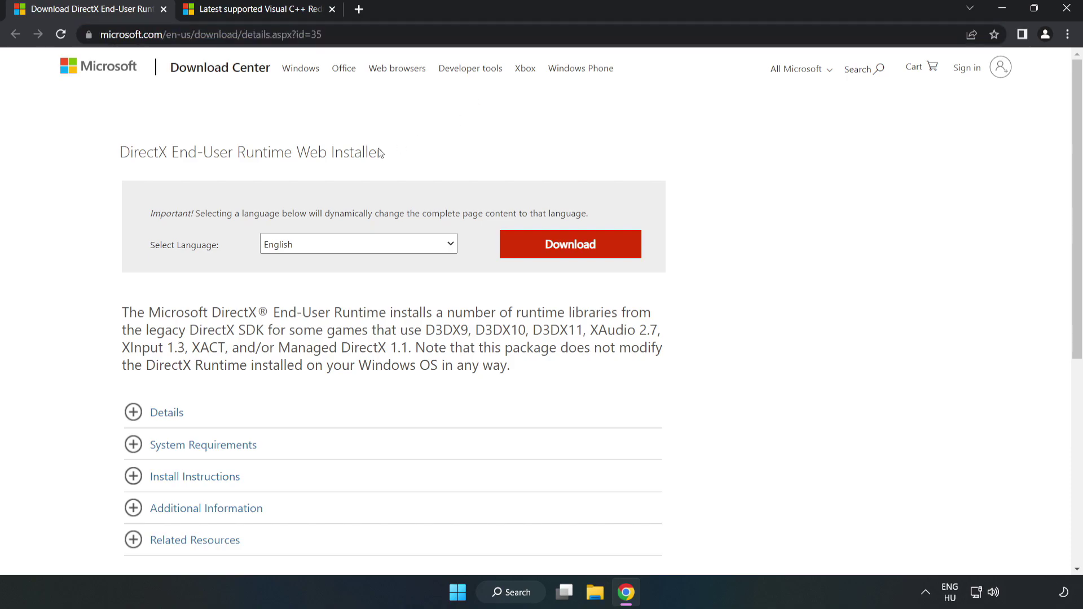
left_click(577, 257)
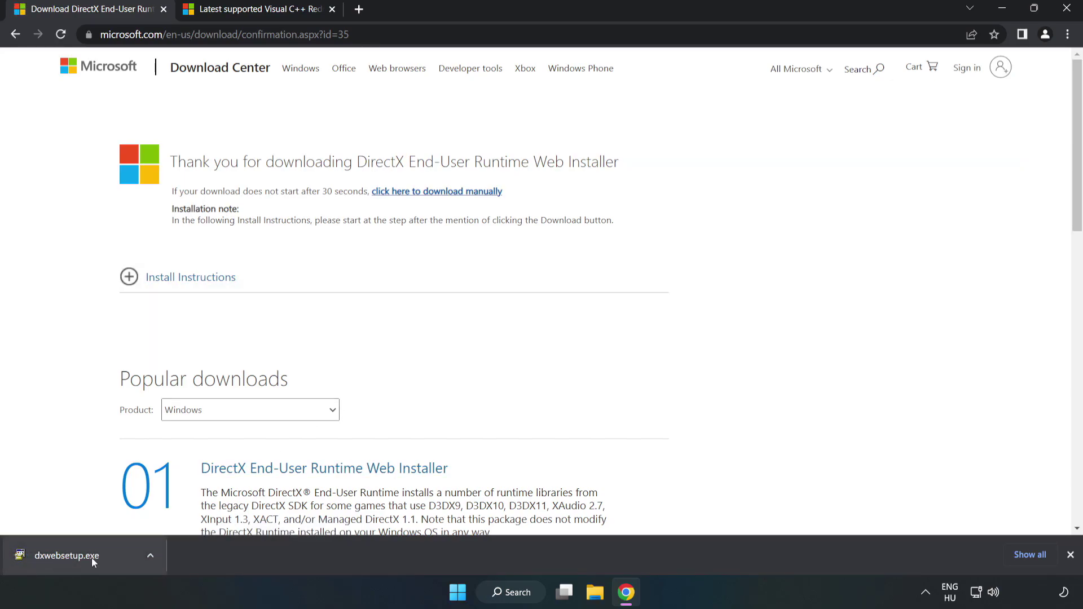
left_click(110, 558)
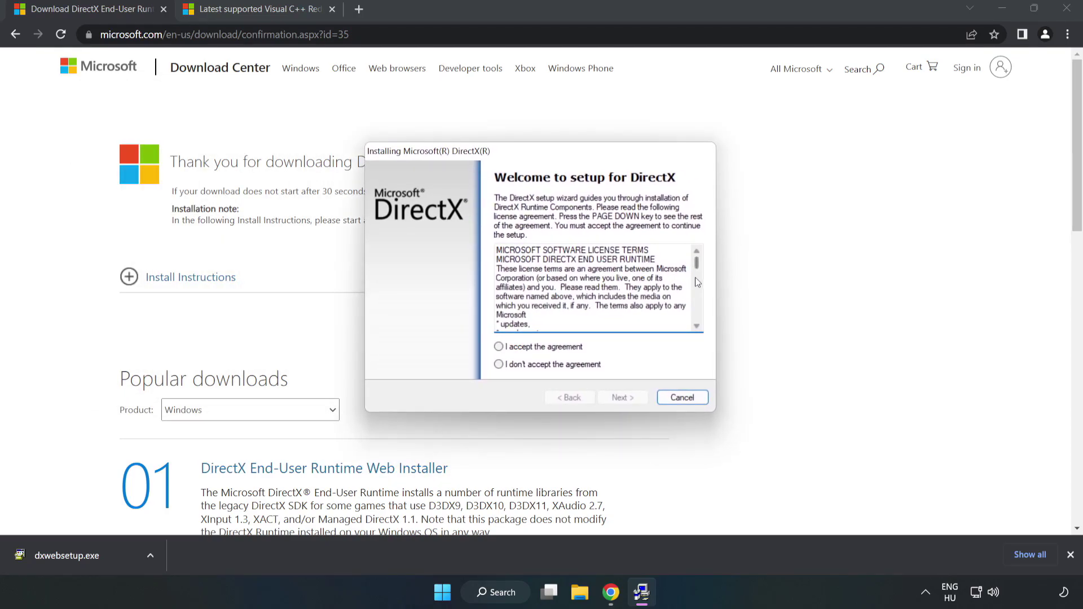
Step: Accept the DirectX license, untick 'Install the Bing Bar', and run setup through to Finish
scroll(697, 266, "down", 10)
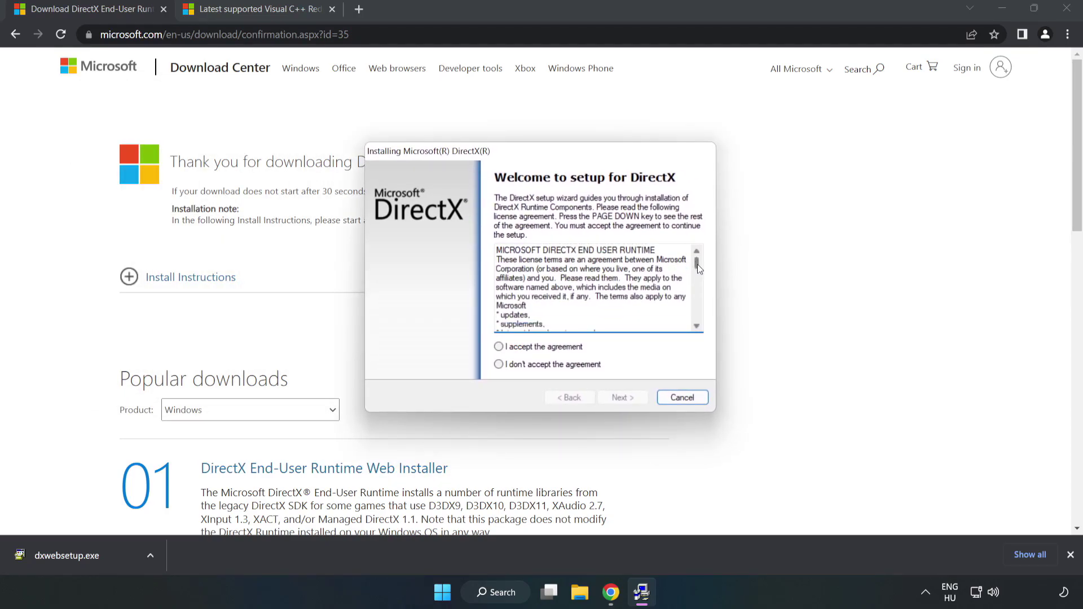
left_click(506, 348)
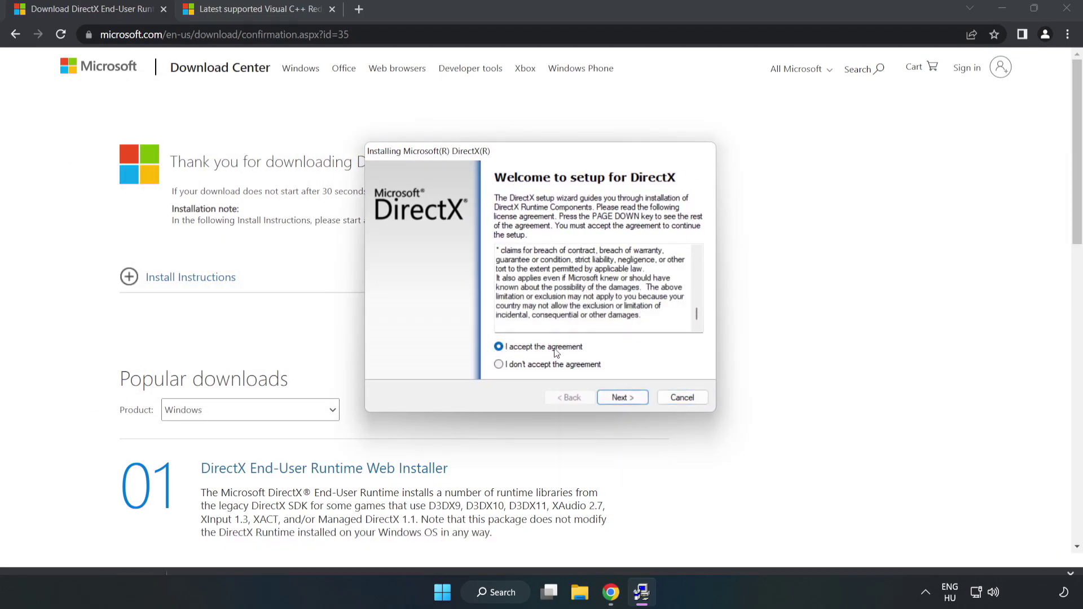
left_click(623, 398)
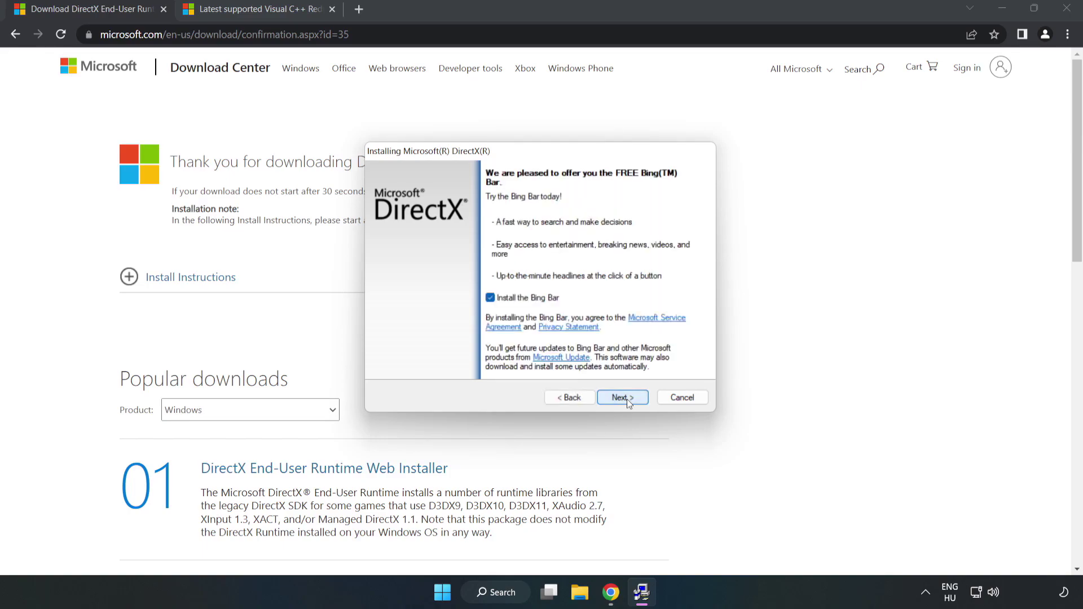
left_click(490, 298)
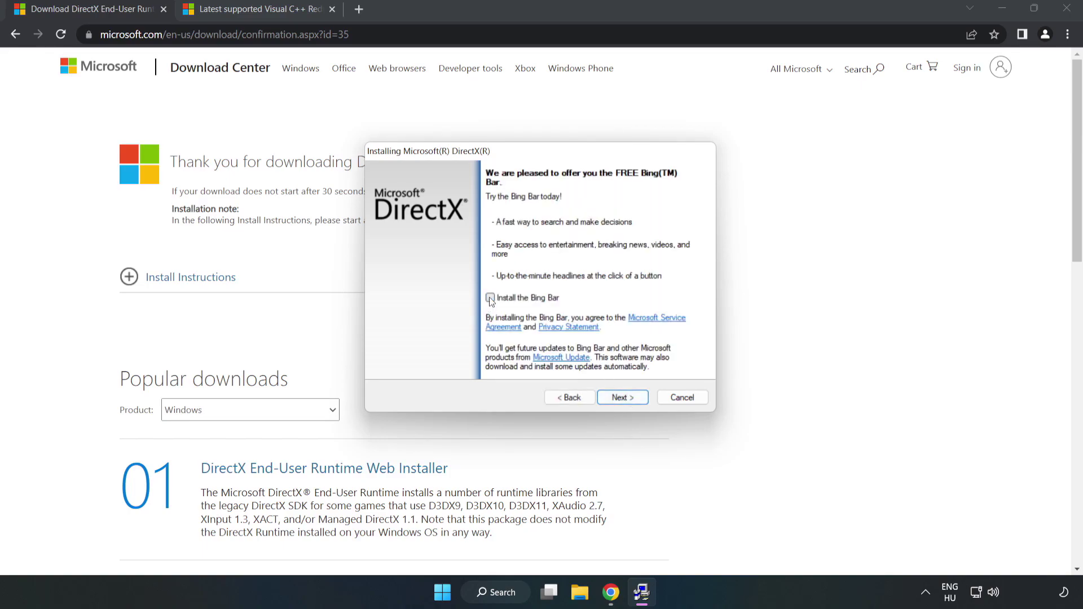
left_click(622, 397)
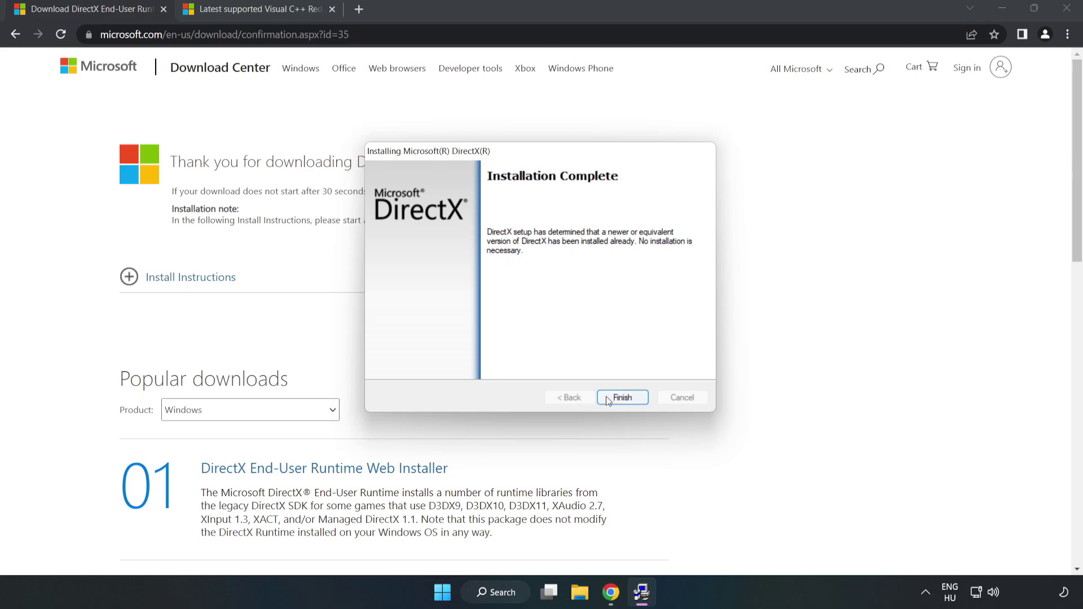
left_click(623, 397)
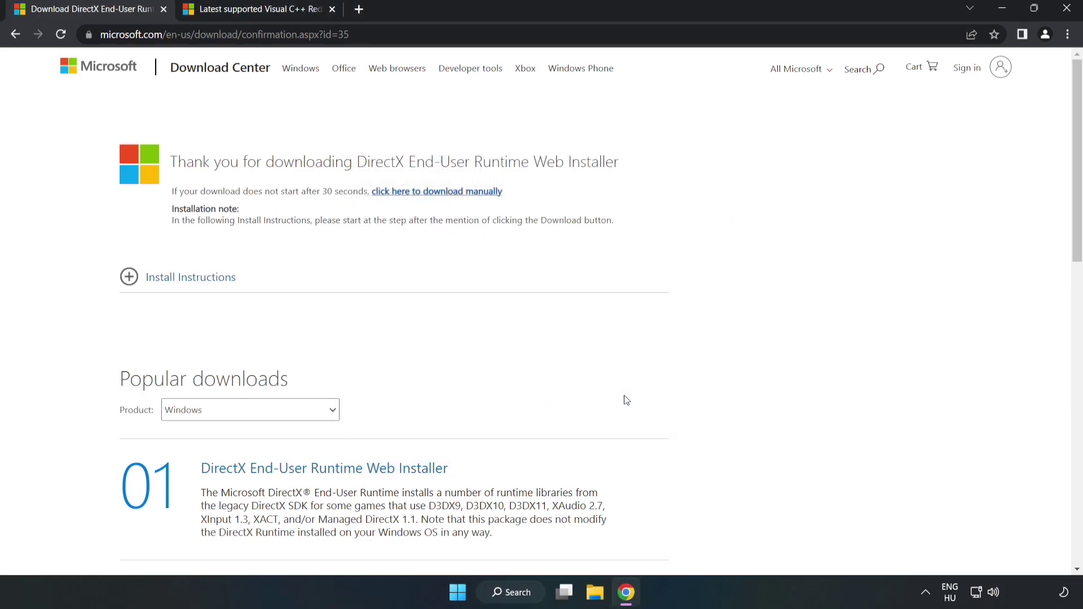
Step: Close the DirectX tab, then download the Visual C++ redist installers, allowing multiple downloads
left_click(163, 9)
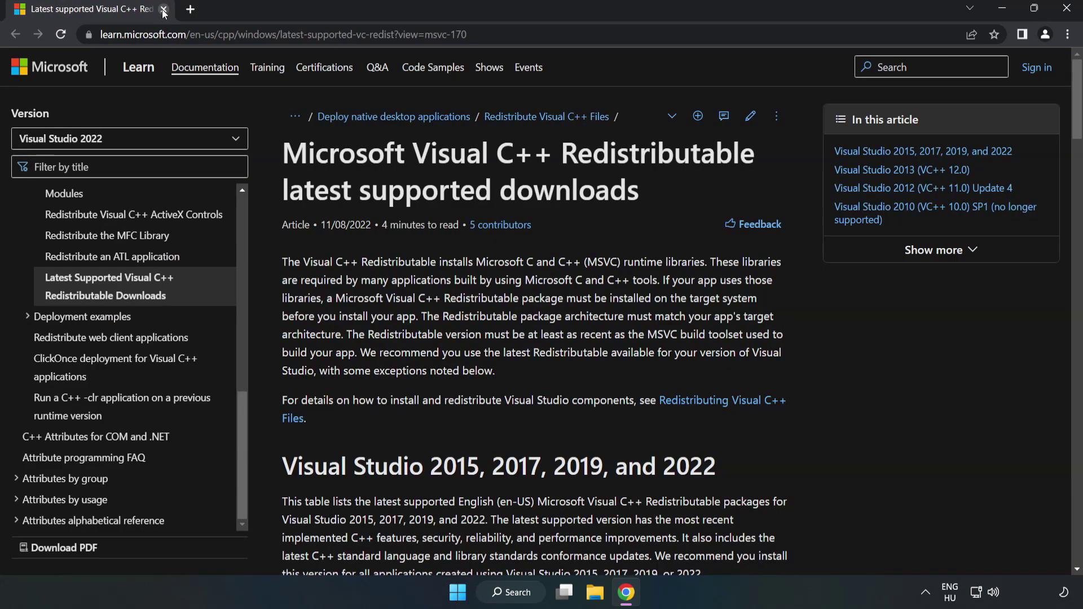
left_click(254, 35)
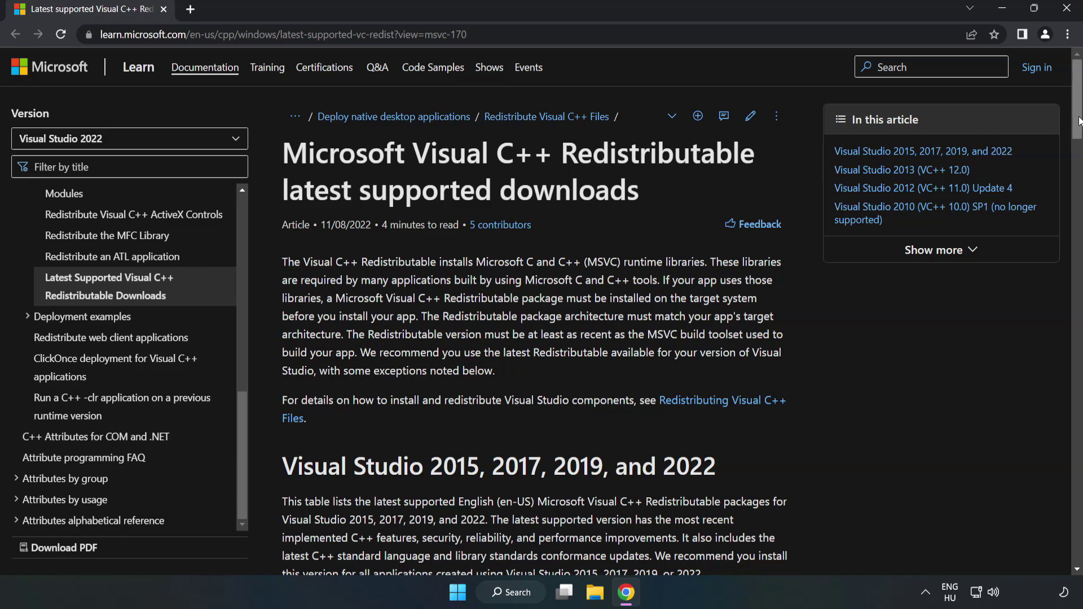
scroll(1077, 138, "down", 1)
scroll(1078, 137, "down", 5)
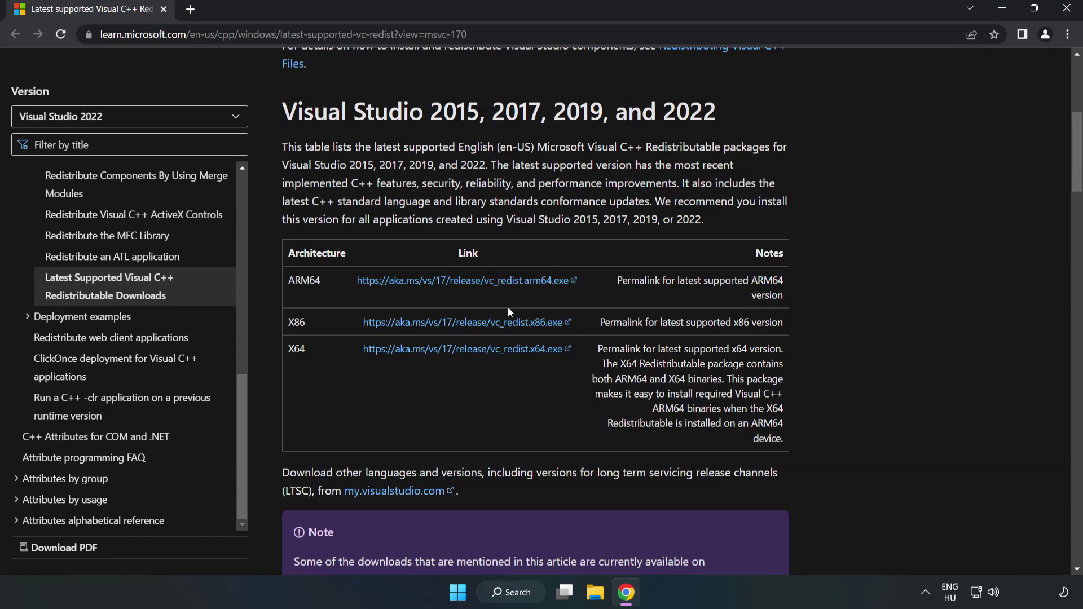
left_click(477, 326)
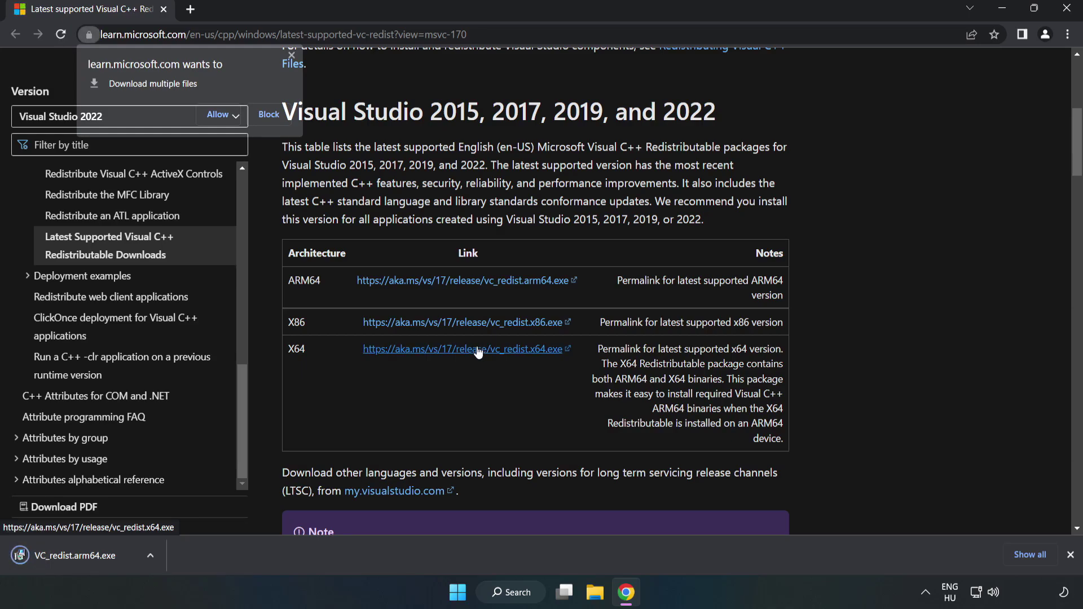
left_click(218, 115)
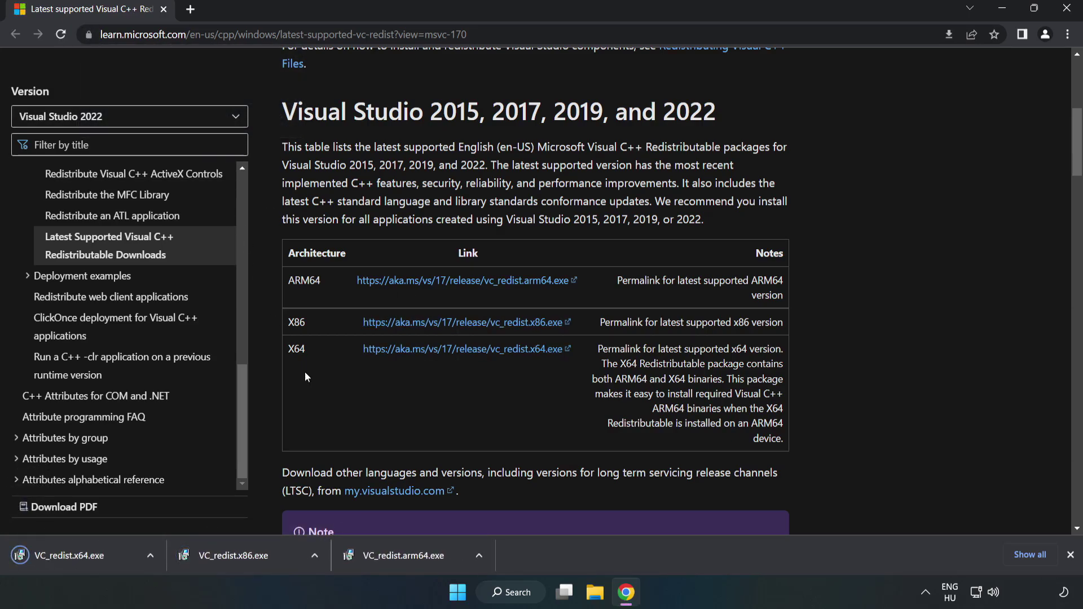
Step: Run VC_redist.arm64.exe, agree to the terms and install; dismiss the unsupported-processor failure
left_click(414, 560)
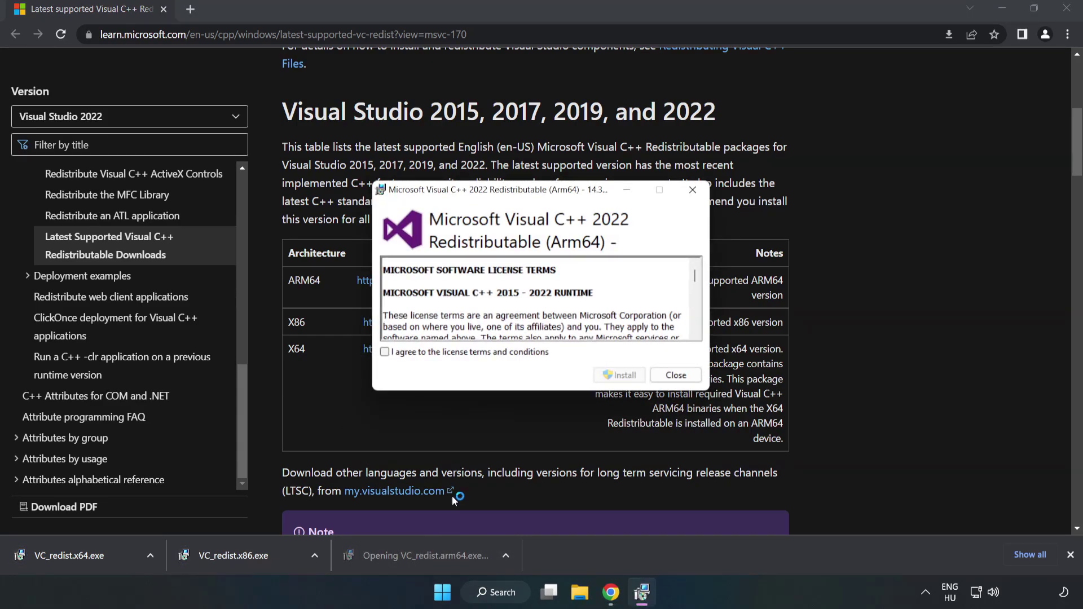
scroll(688, 270, "down", 15)
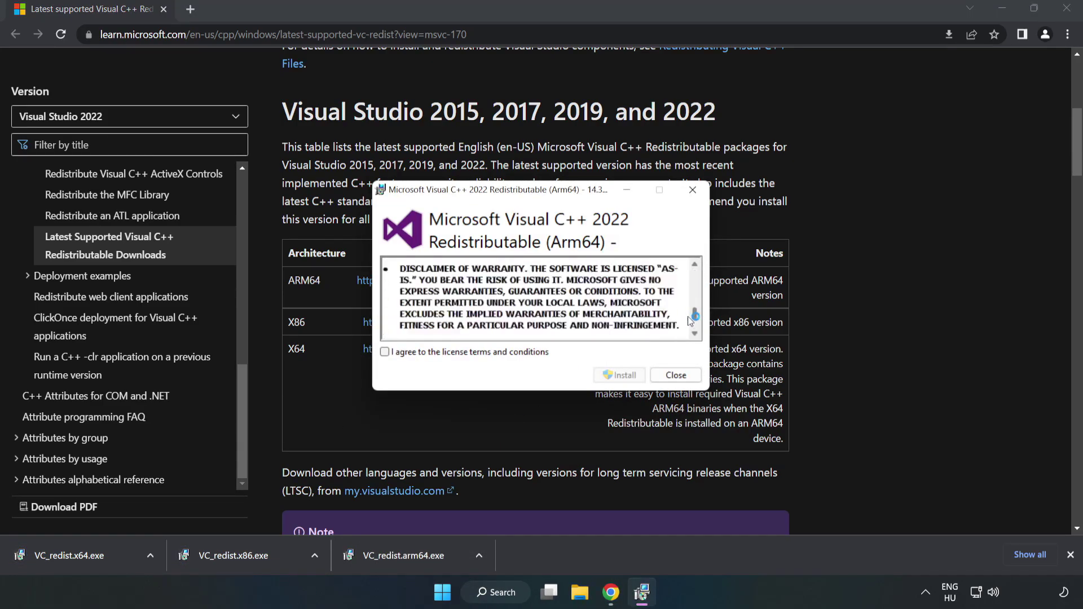
left_click(474, 352)
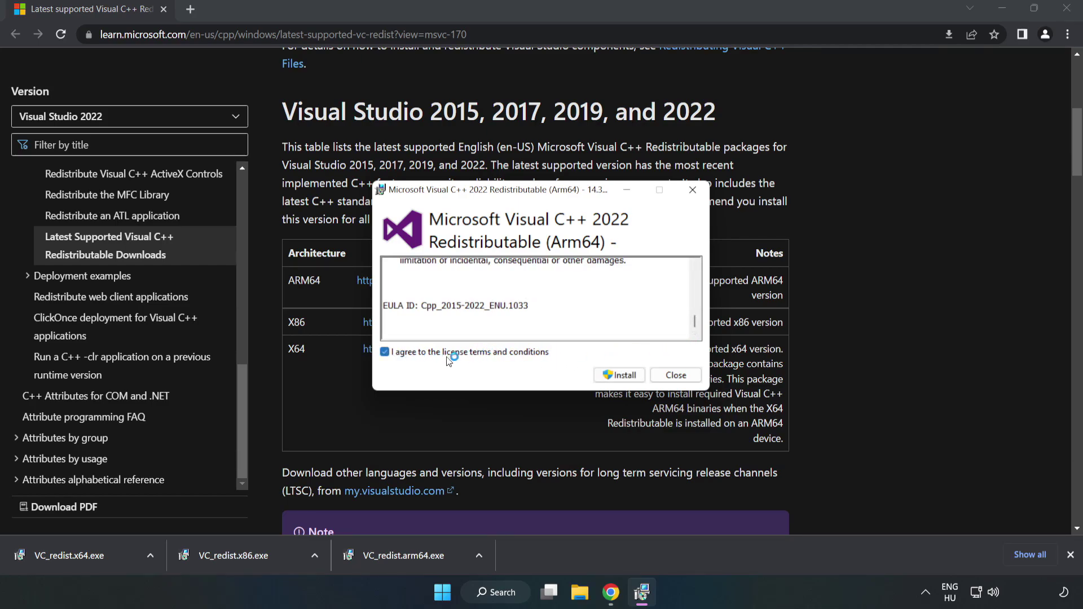
left_click(620, 376)
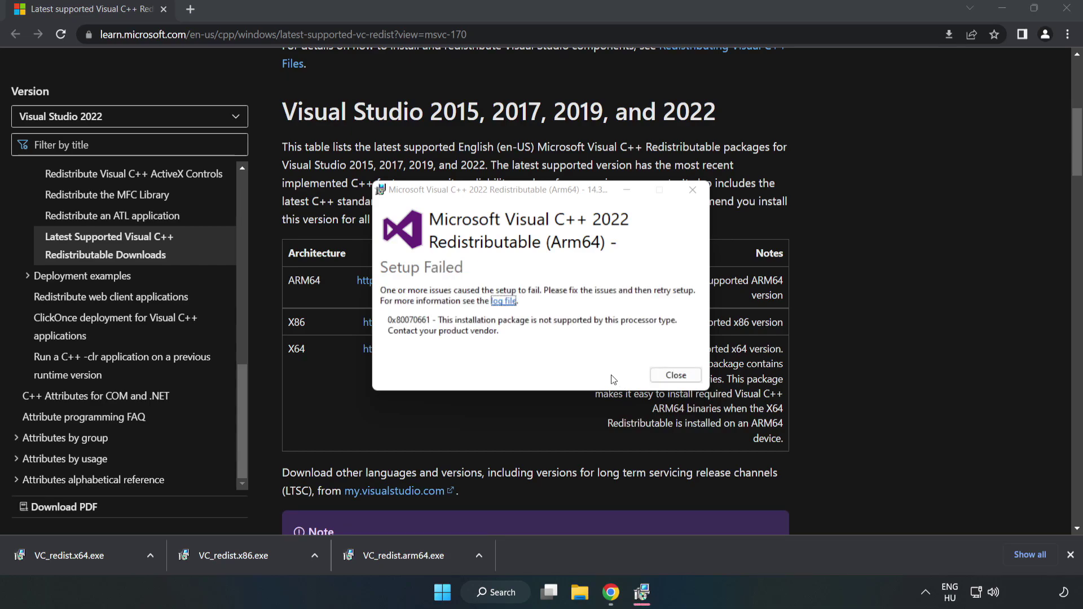
left_click(675, 375)
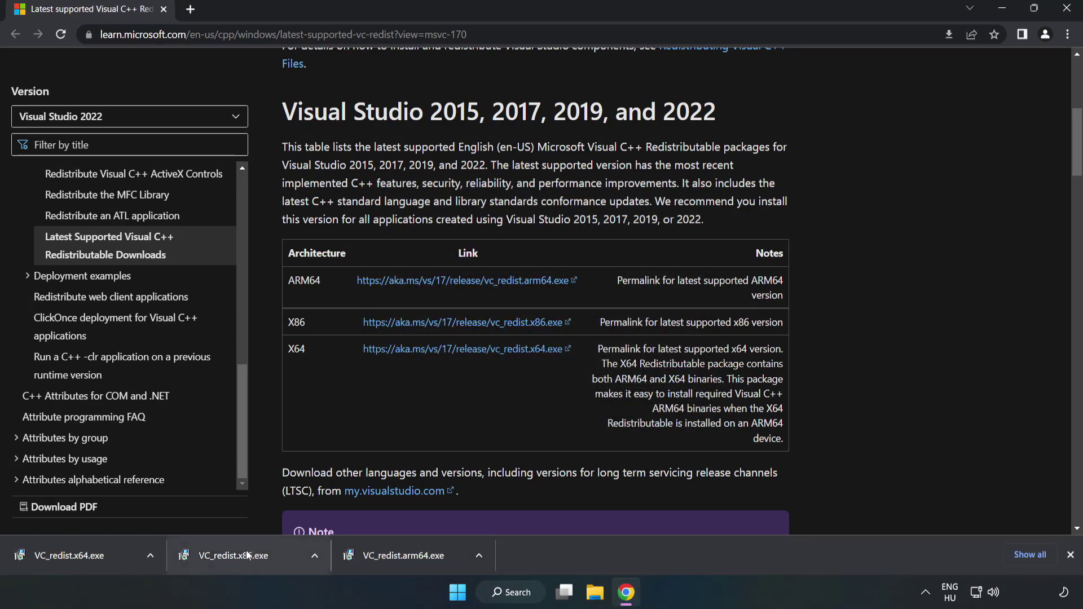
Step: Install the x86 and x64 Visual C++ 2015-2022 redistributables and close both setups without restarting
left_click(251, 554)
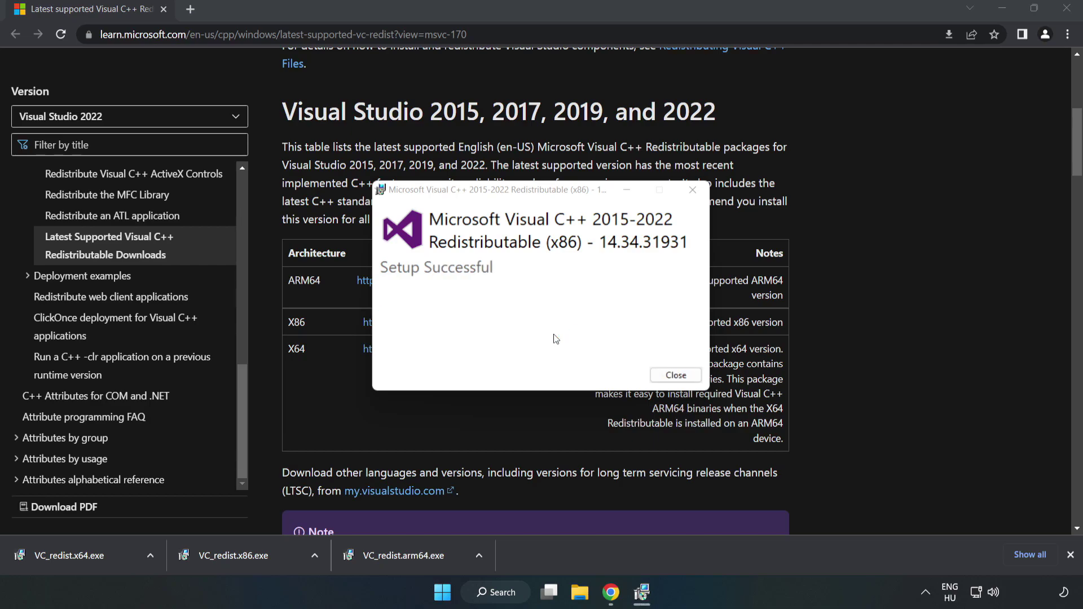
left_click(675, 375)
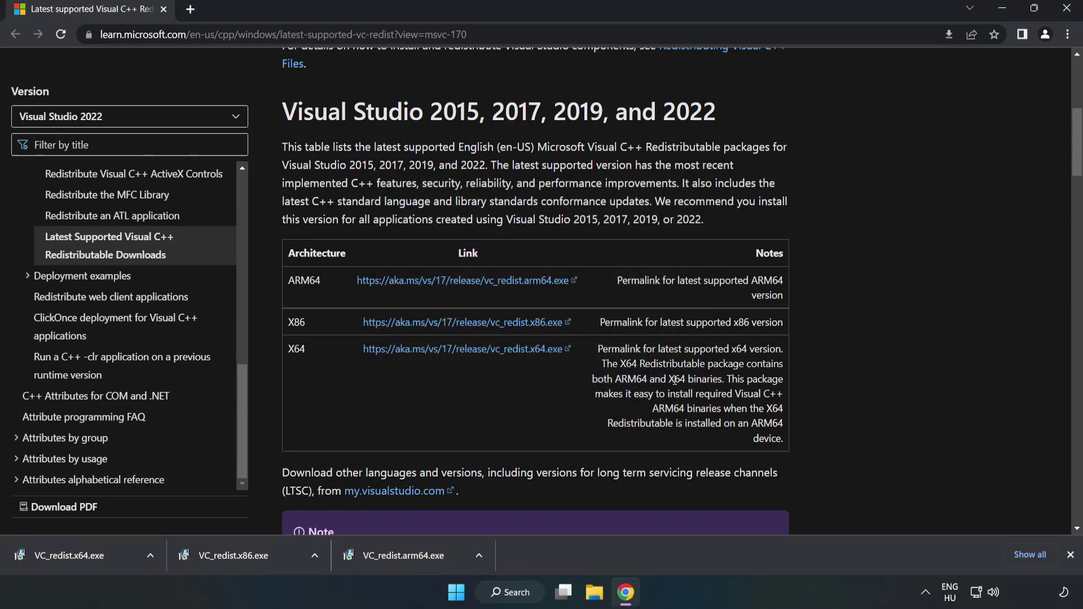
left_click(59, 552)
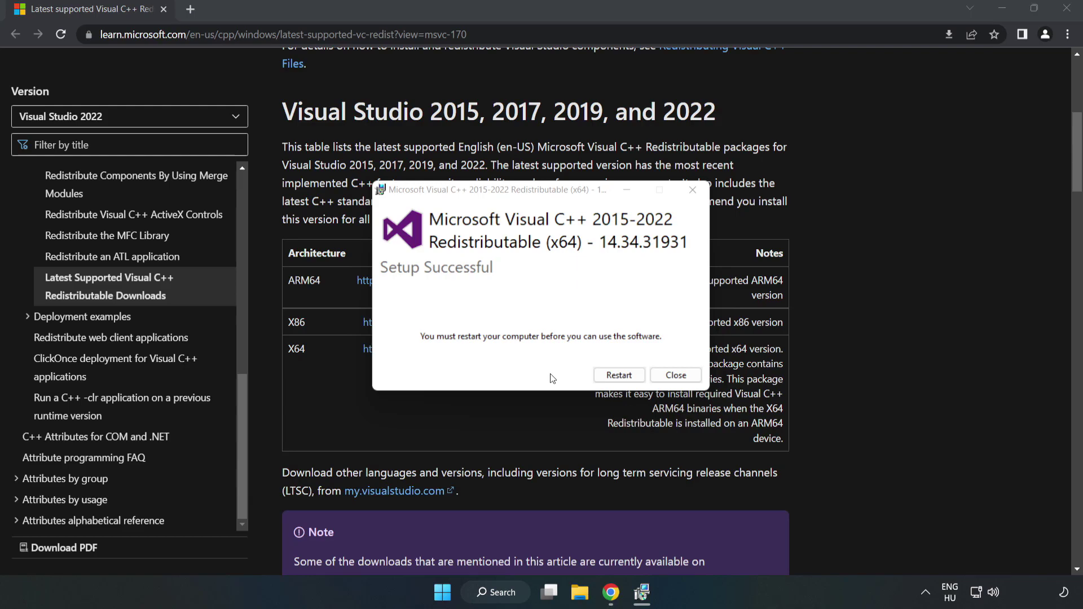
left_click(675, 375)
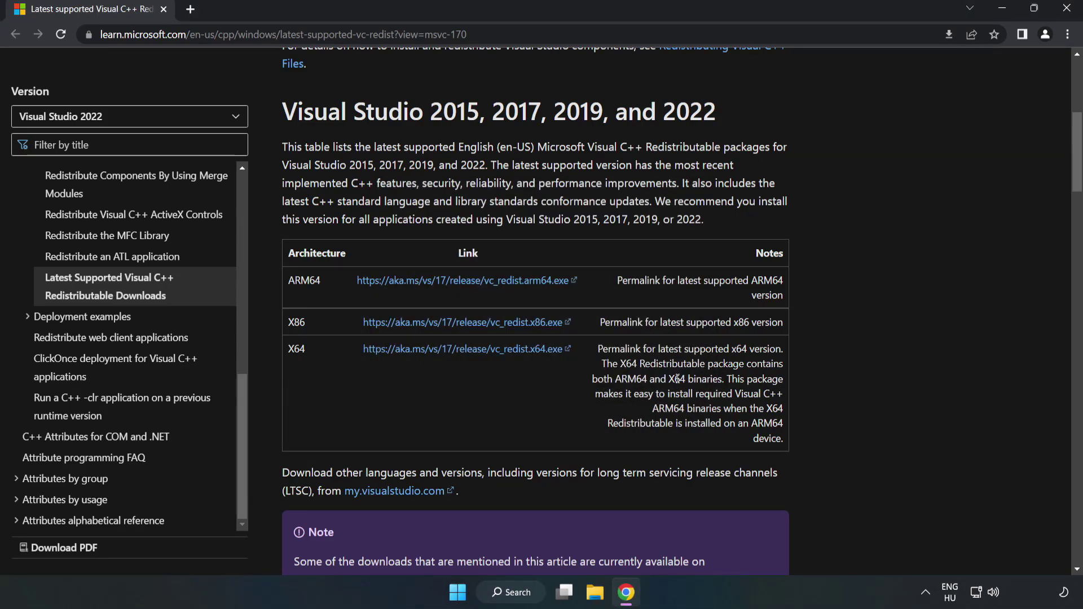
Step: Close Chrome and bring up the Start menu's Sleep, Shut down and Restart options
left_click(1068, 13)
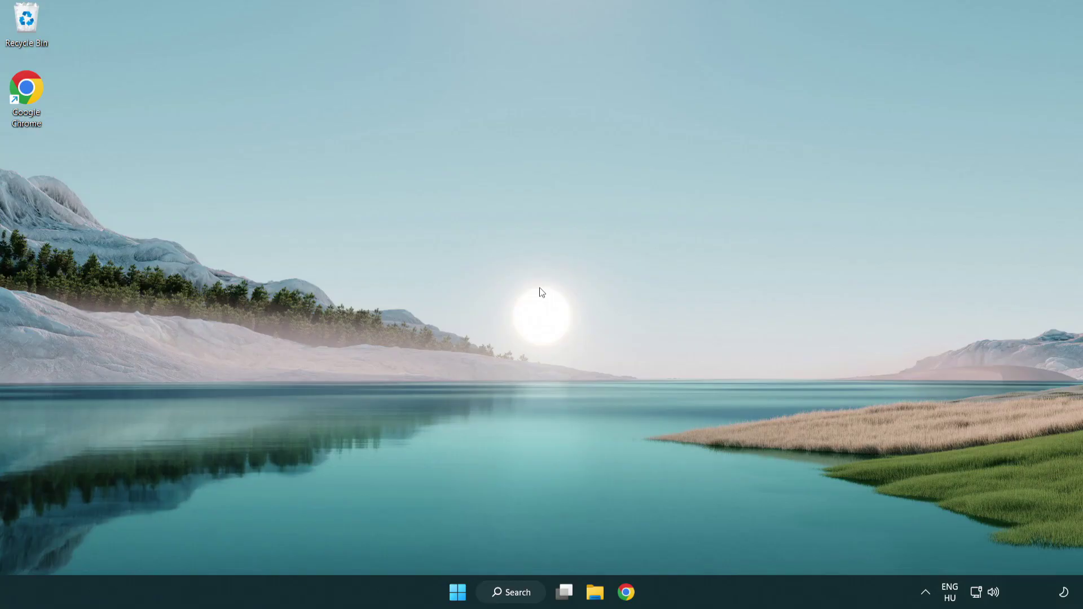
left_click(458, 592)
left_click(723, 550)
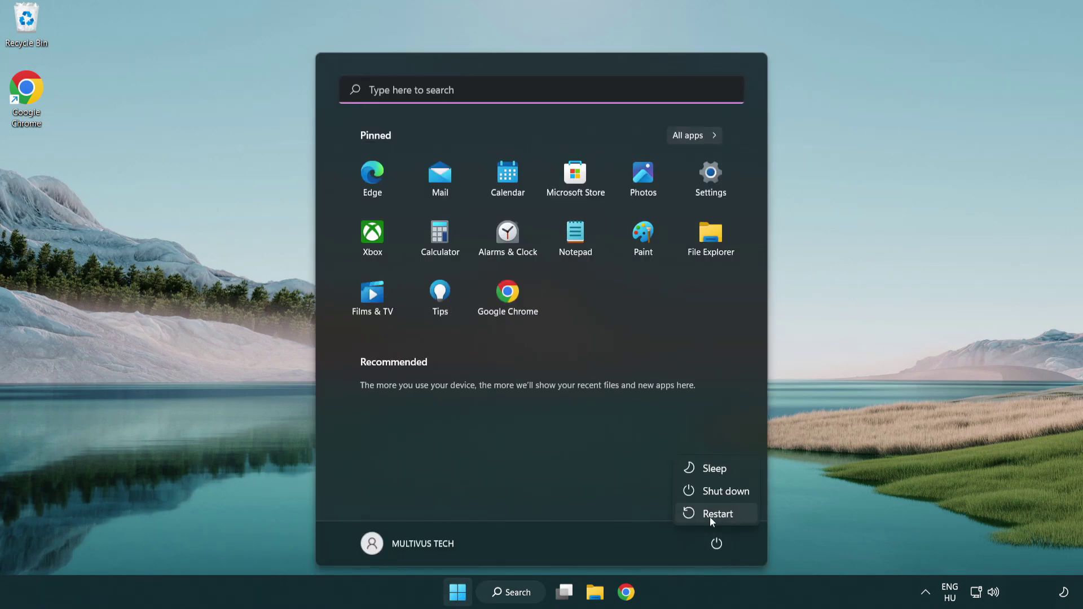